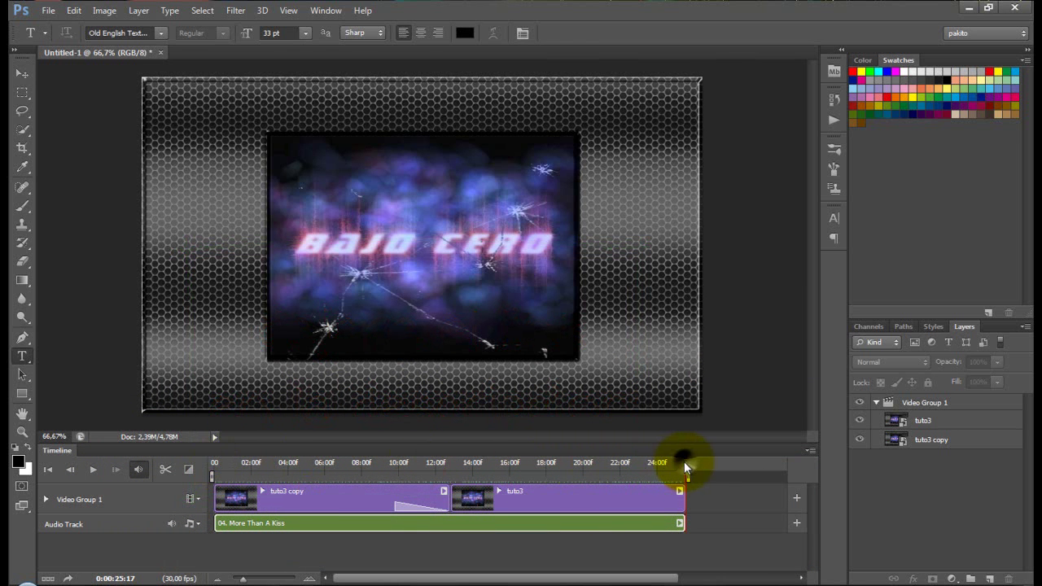
- Scrub to a frame near the end and bring up the transitions, with Fade With Black at 3 s
left_click_drag(674, 462, 685, 466)
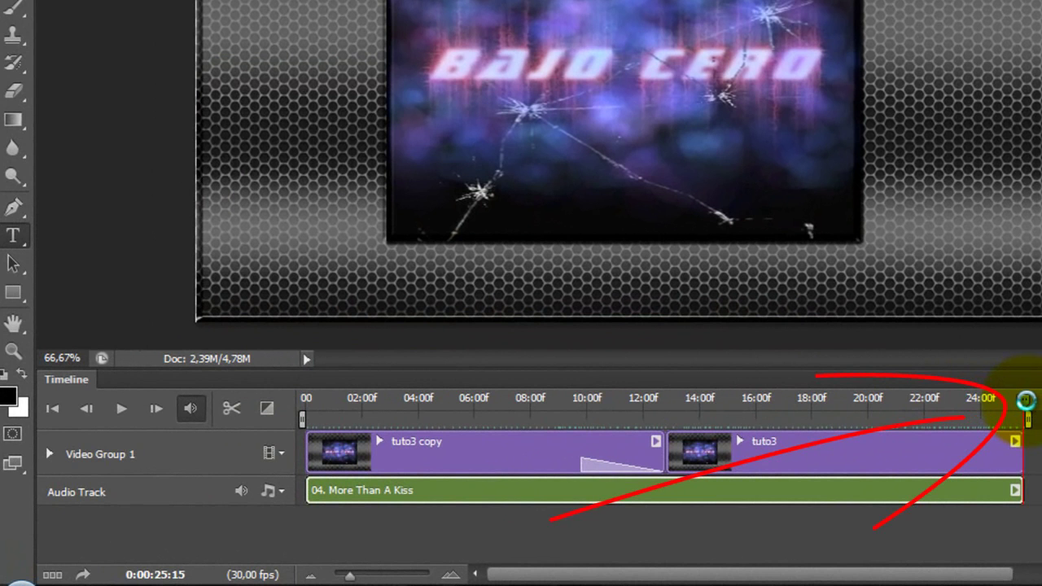
left_click(1023, 400)
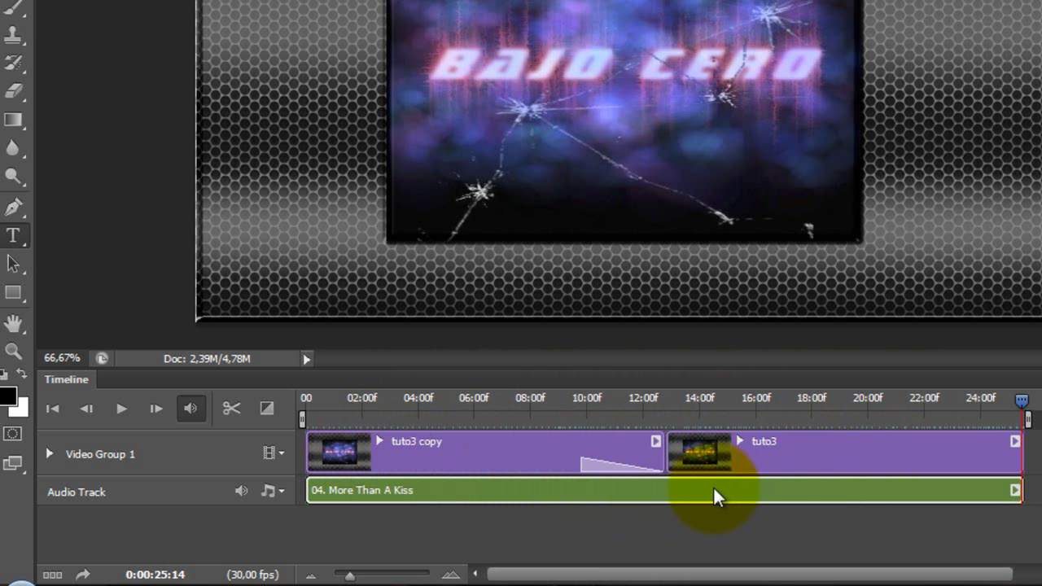
left_click(269, 409)
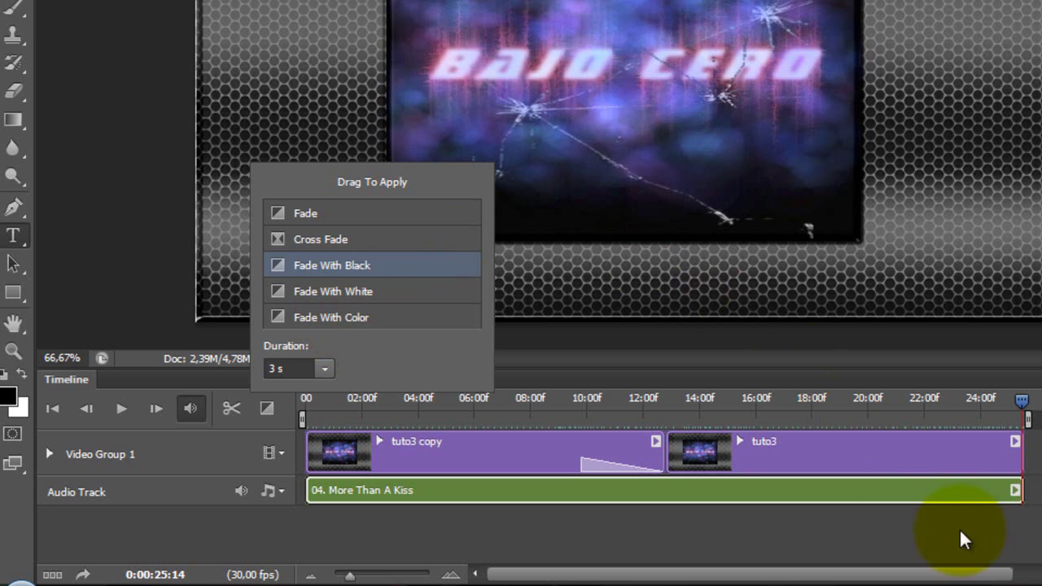
- Close the transitions list and show the music clip's audio settings with its 3 s fade out
left_click(1034, 484)
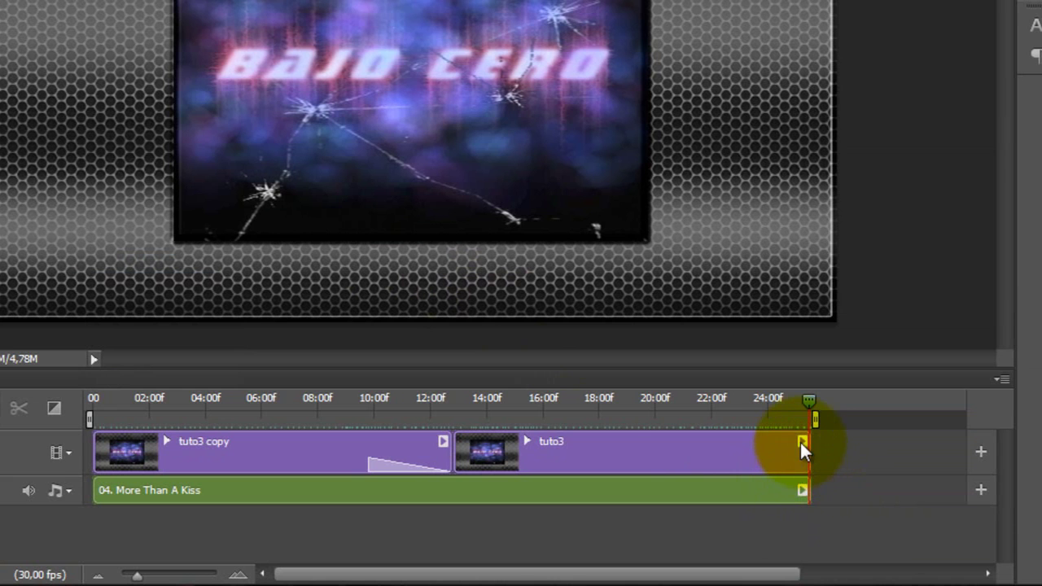
left_click(801, 488)
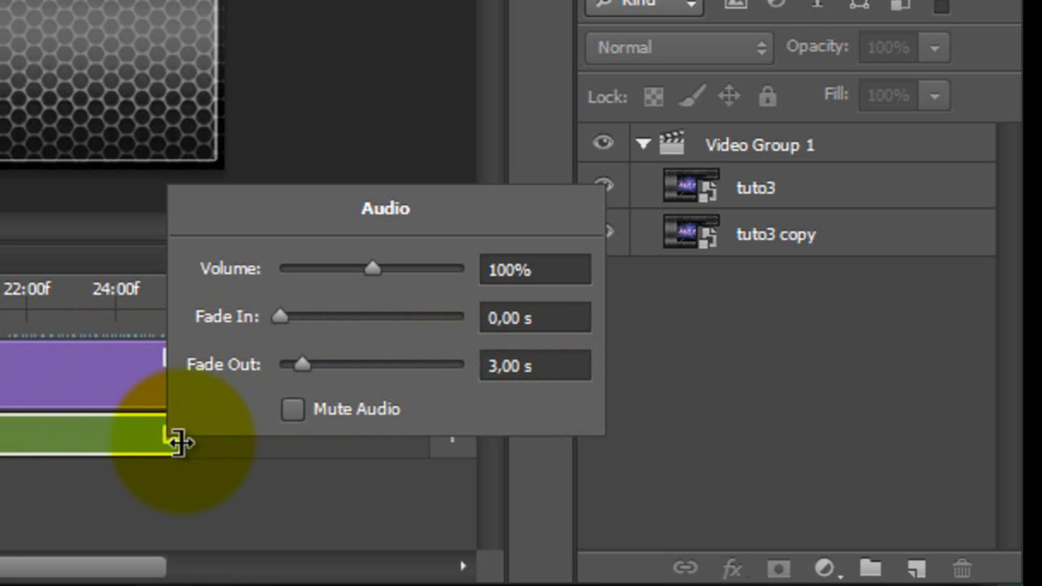
- Close the audio settings and move the playhead back to the start of the timeline
left_click(218, 505)
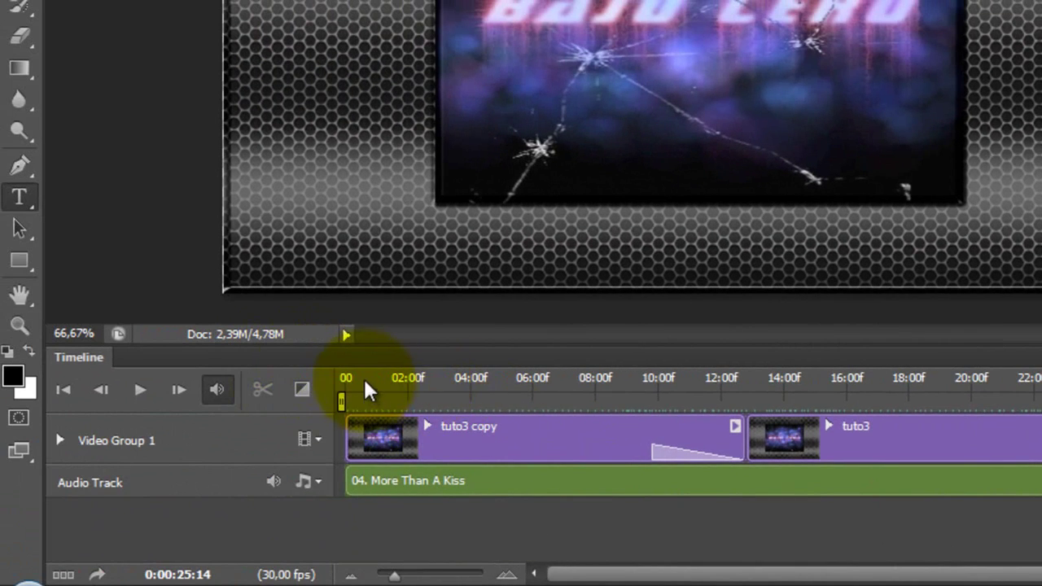
left_click(349, 379)
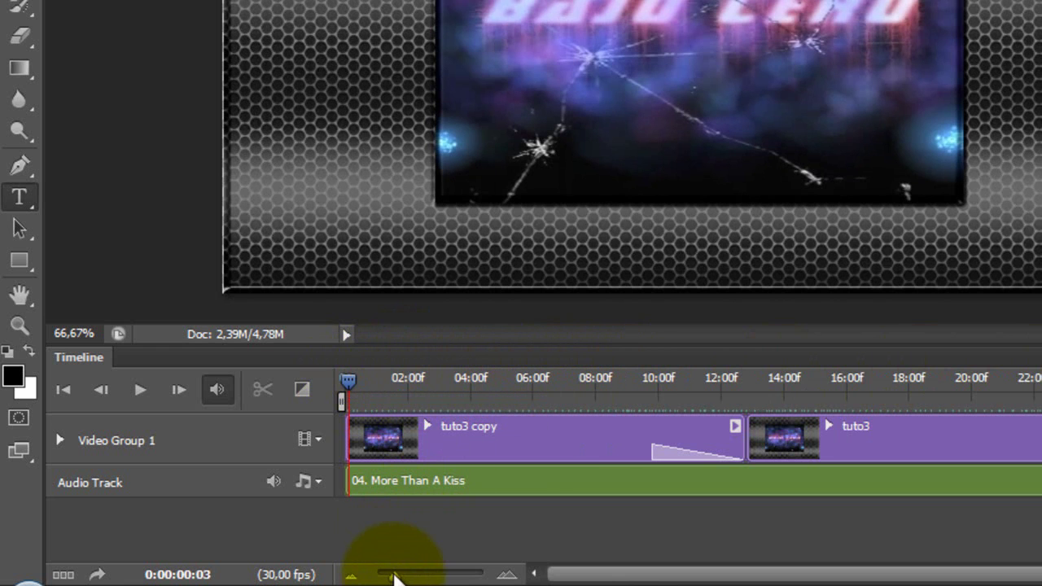
- Zoom the timeline in on the opening frames, scroll through them, then zoom back out
mouse_move(394, 576)
left_mouse_down()
mouse_move(447, 578)
mouse_move(392, 577)
mouse_move(442, 577)
mouse_move(396, 578)
mouse_move(433, 574)
left_mouse_up()
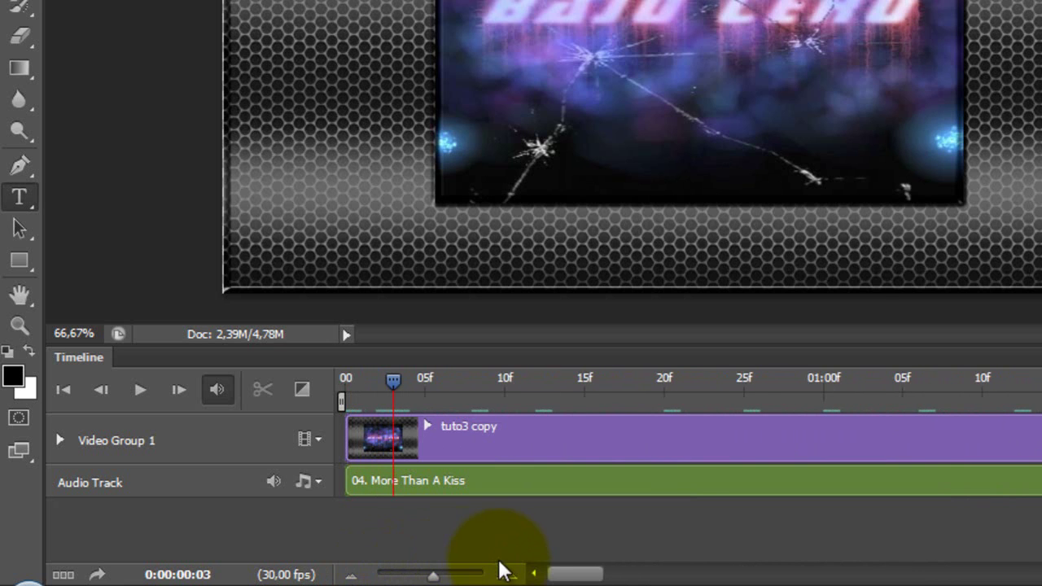
mouse_move(568, 578)
left_mouse_down()
mouse_move(944, 579)
mouse_move(553, 576)
left_mouse_up()
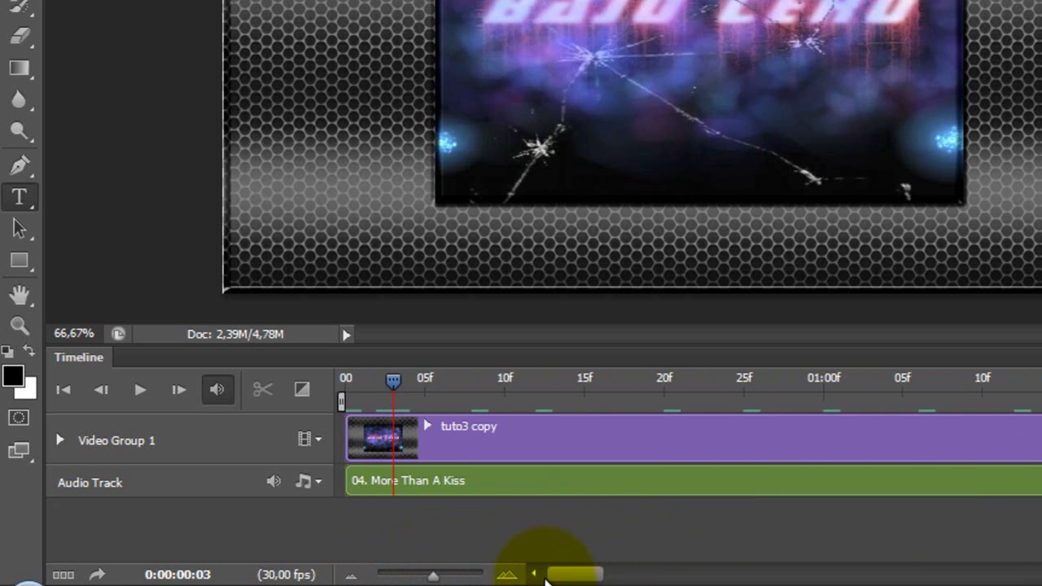
mouse_move(432, 574)
left_mouse_down()
mouse_move(377, 577)
mouse_move(395, 576)
left_mouse_up()
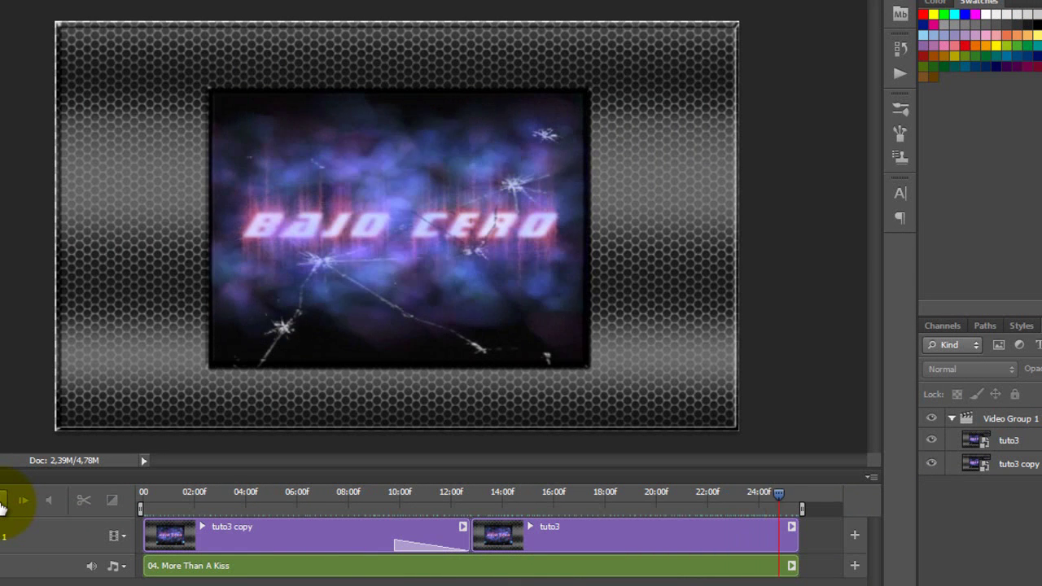
- Preview the composition, then close the Bajo Cero document without saving changes
left_click(1, 503)
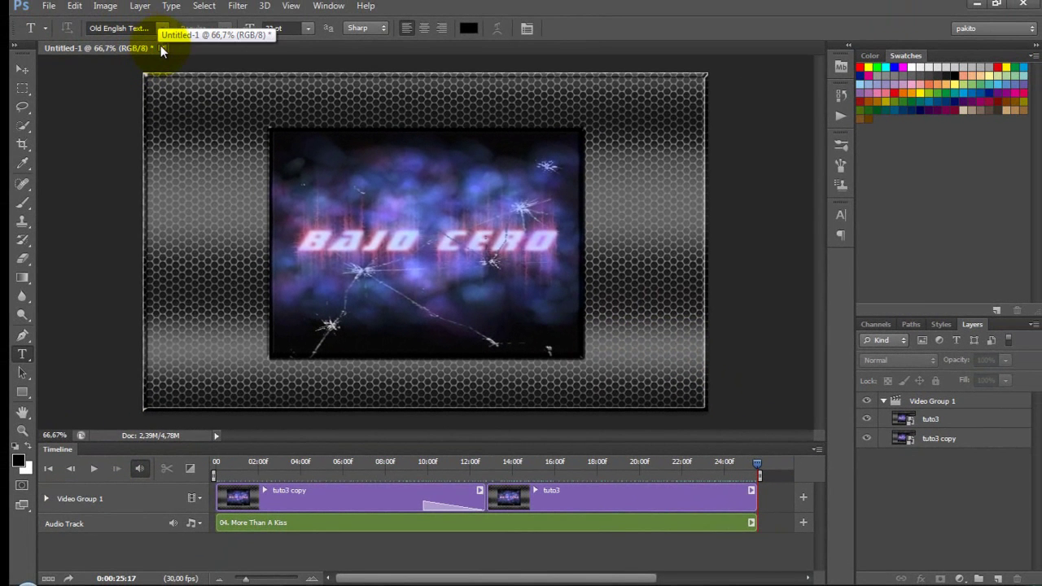
left_click(161, 49)
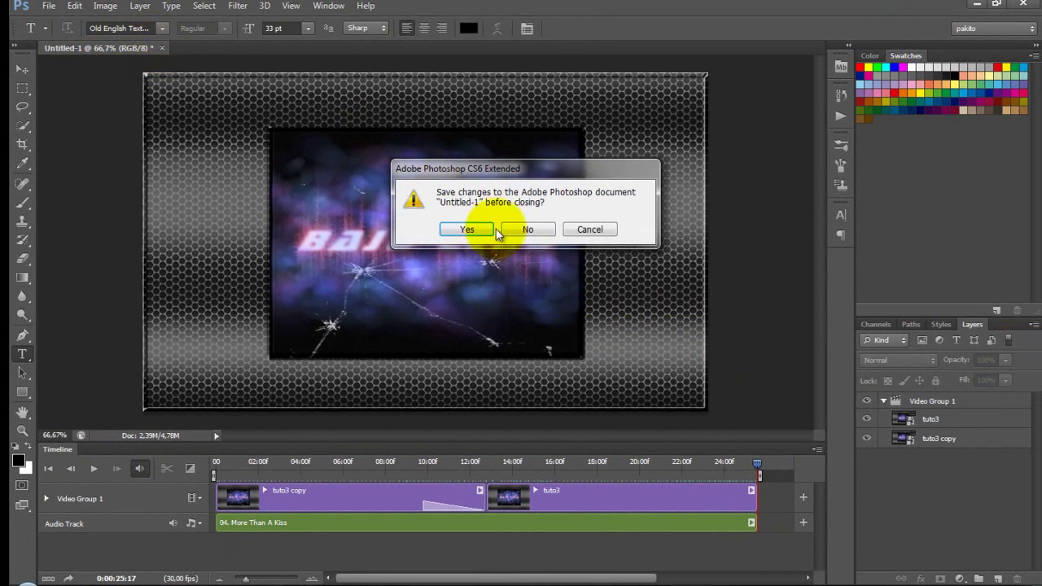
left_click(527, 231)
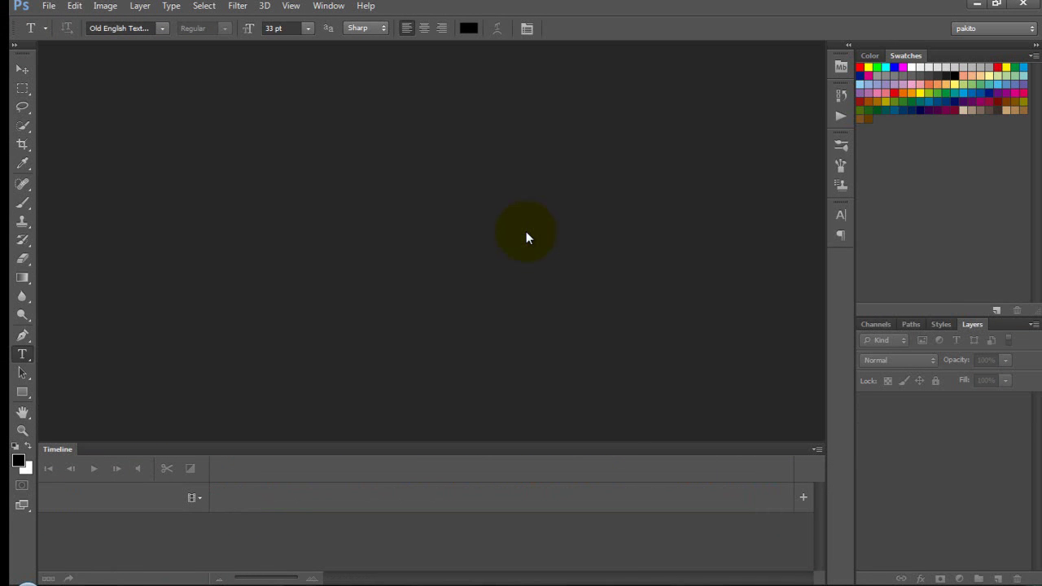
- Create a new white 1180 × 708 px document at 72 ppi
left_click(48, 7)
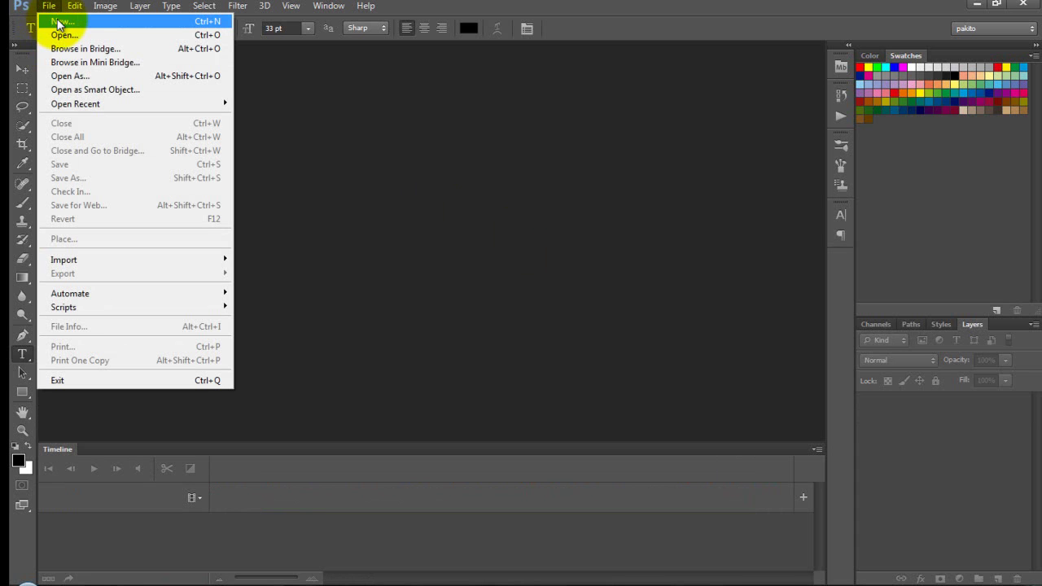
left_click(58, 22)
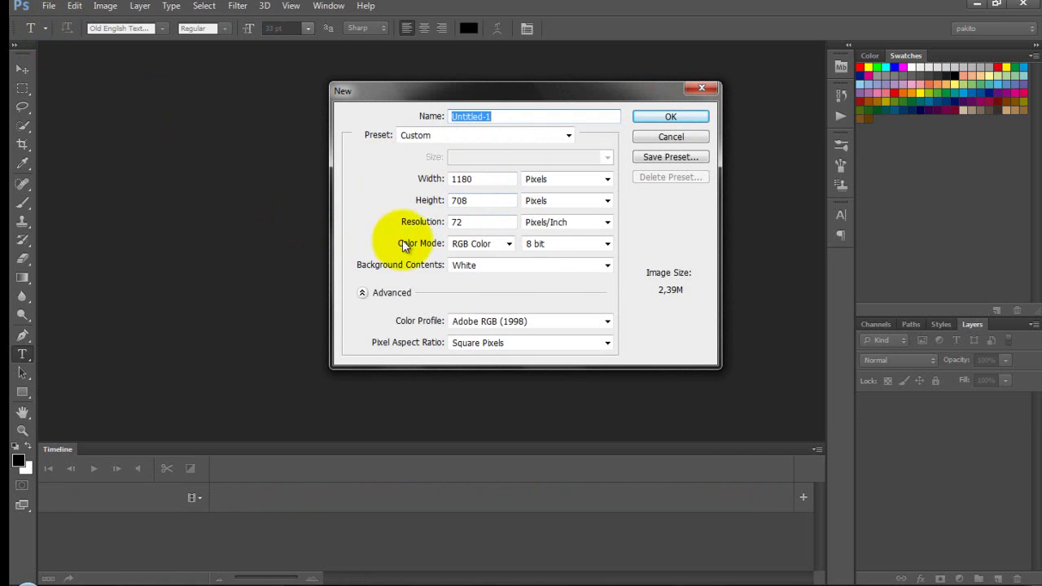
left_click(668, 117)
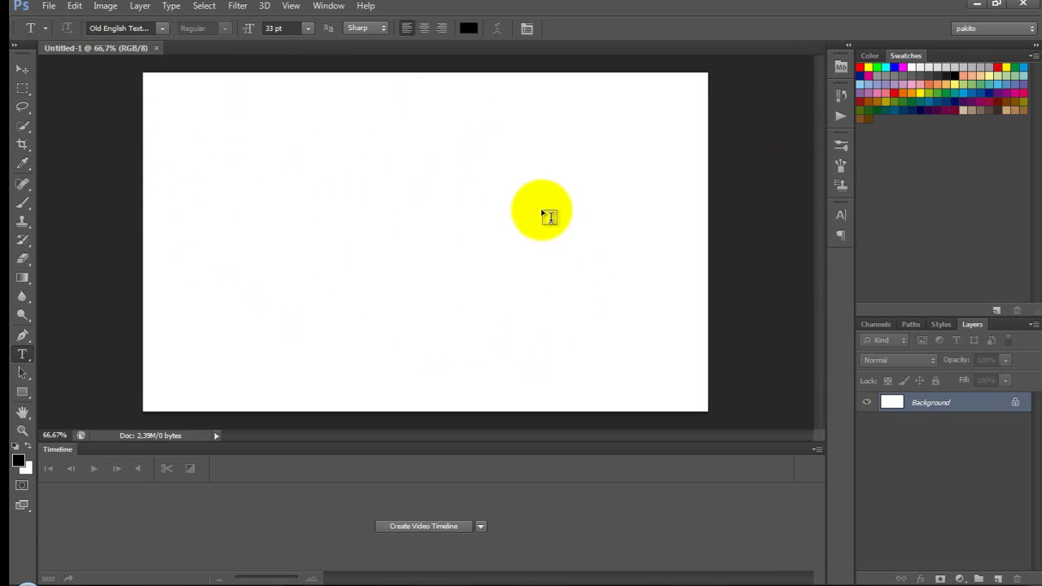
- Place the 'para el tuto' video from Escritorio into the new document and commit it
left_click(49, 7)
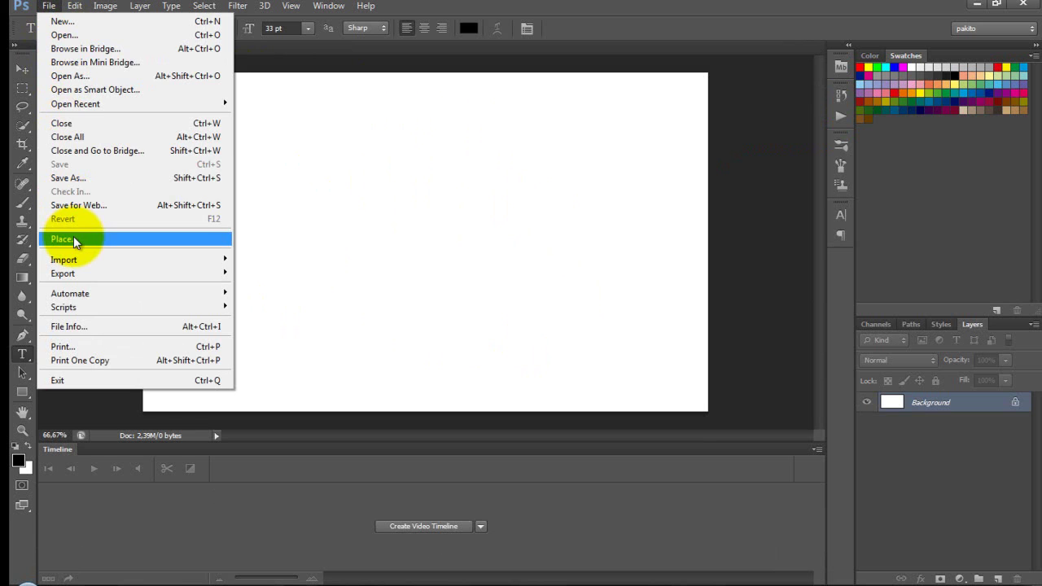
left_click(73, 239)
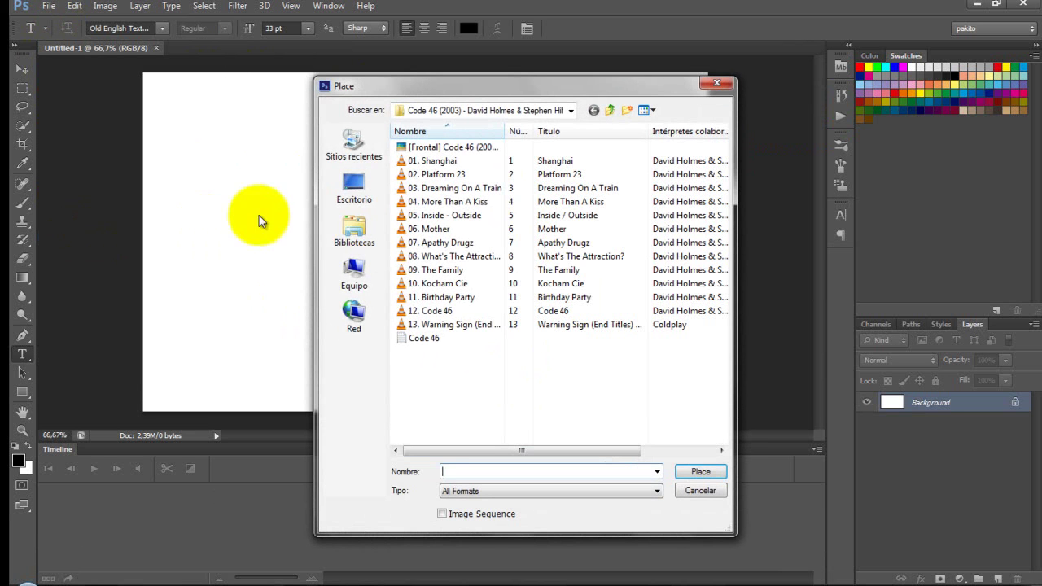
left_click(358, 185)
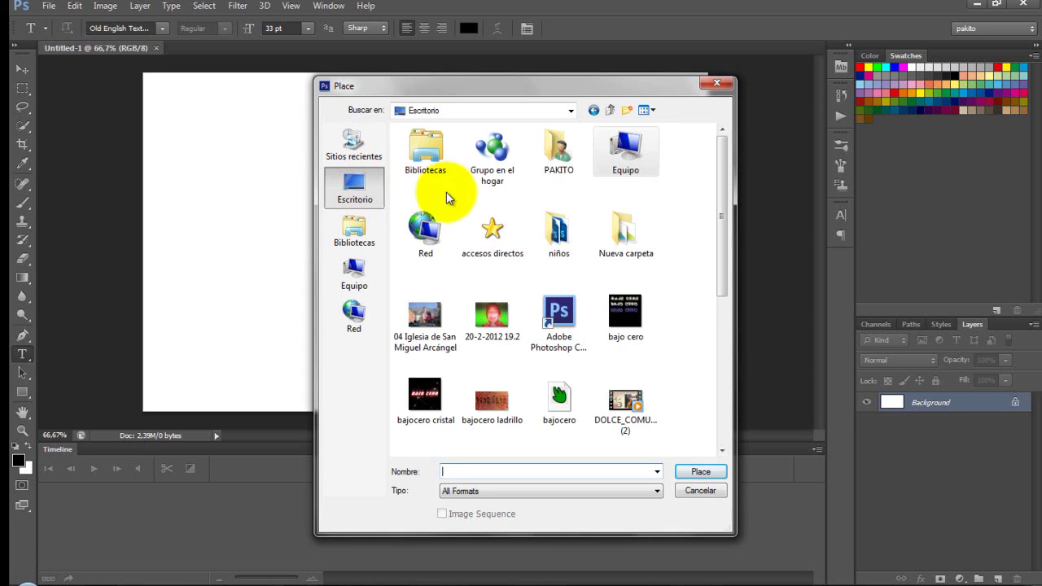
left_click_drag(722, 255, 721, 412)
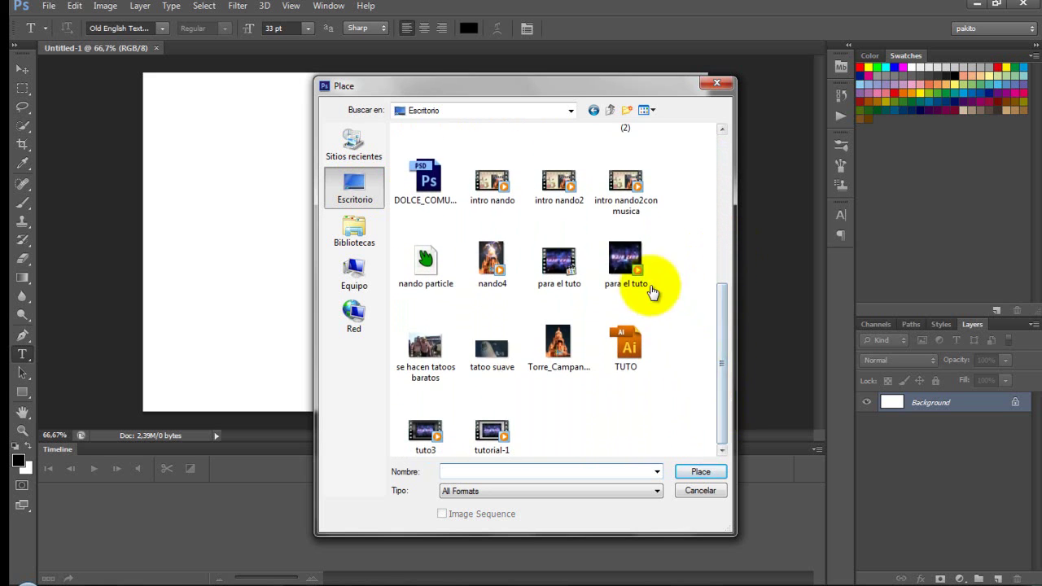
double_click(554, 281)
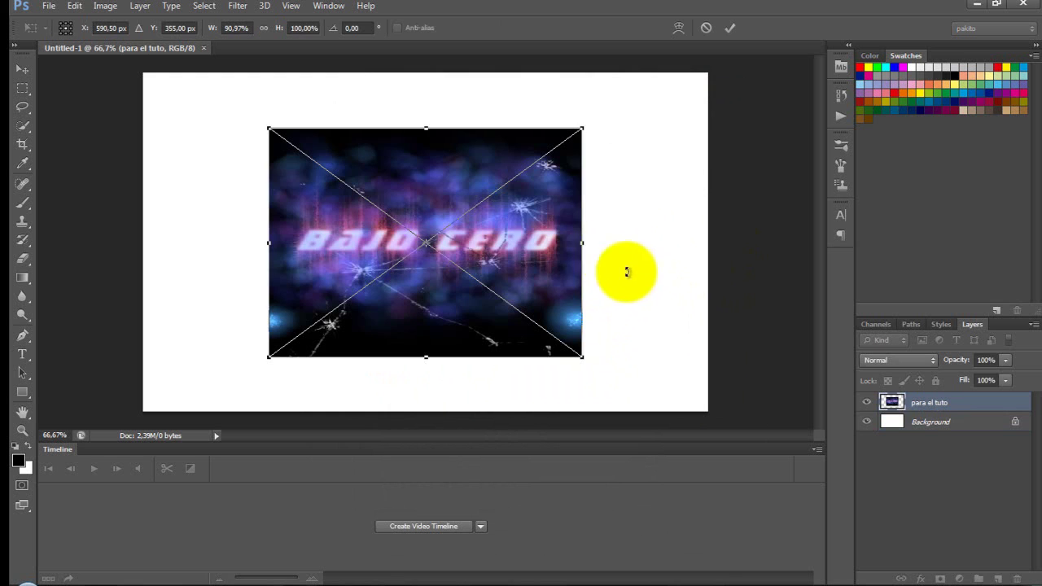
left_click(731, 32)
key("t")
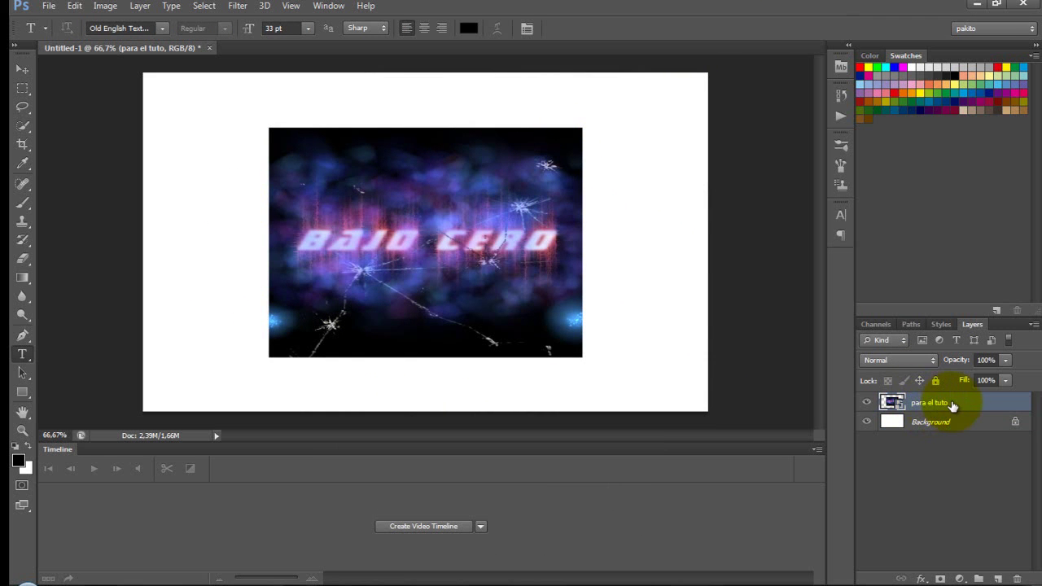
double_click(952, 403)
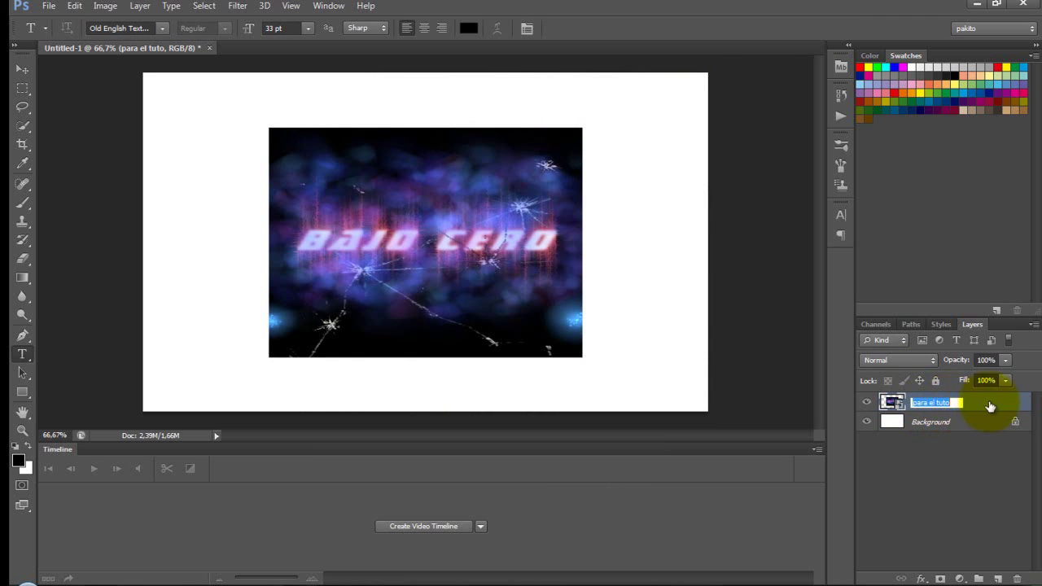
left_click(992, 405)
- Enable Bevel & Emboss on para el tuto with depth 358%, direction Down, size 13 px, soften 3 px
double_click(992, 404)
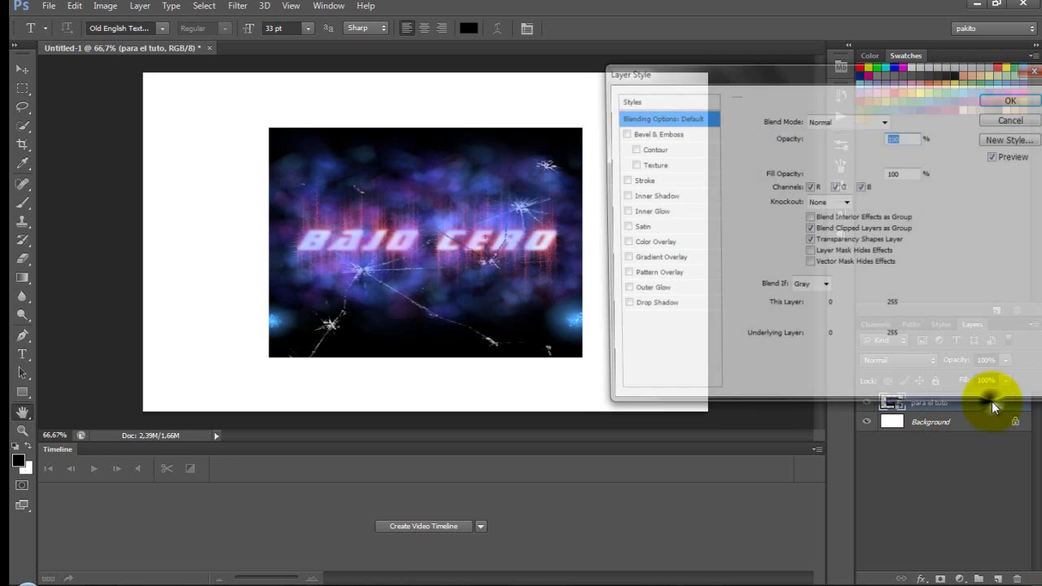
left_click(649, 134)
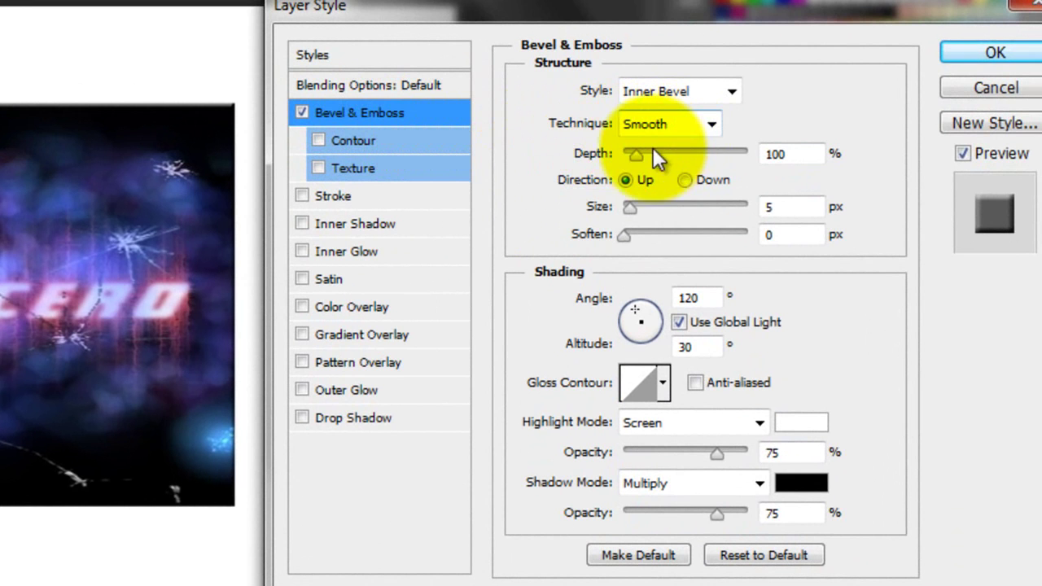
left_click_drag(635, 152, 667, 152)
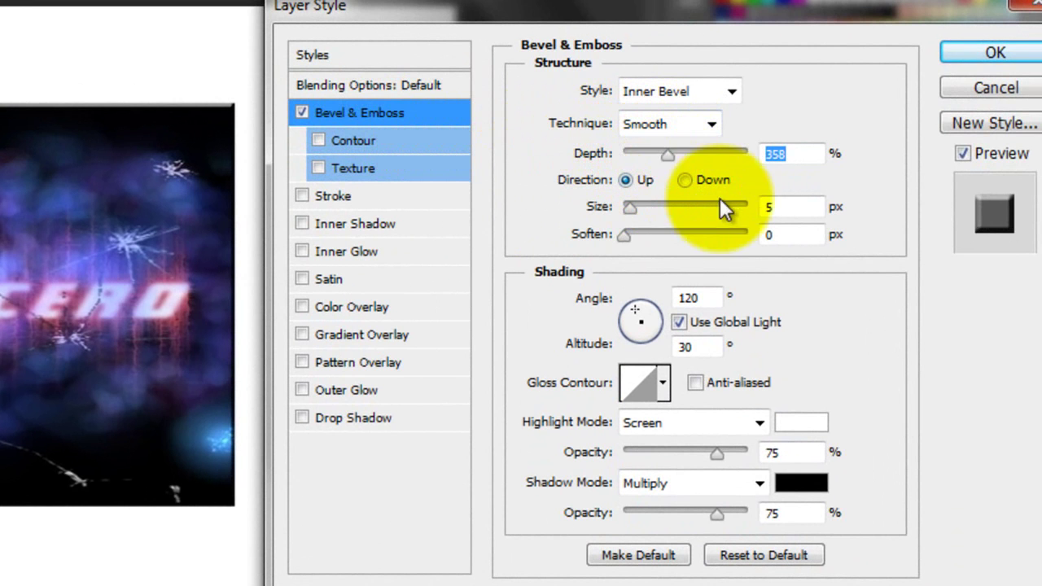
left_click(684, 180)
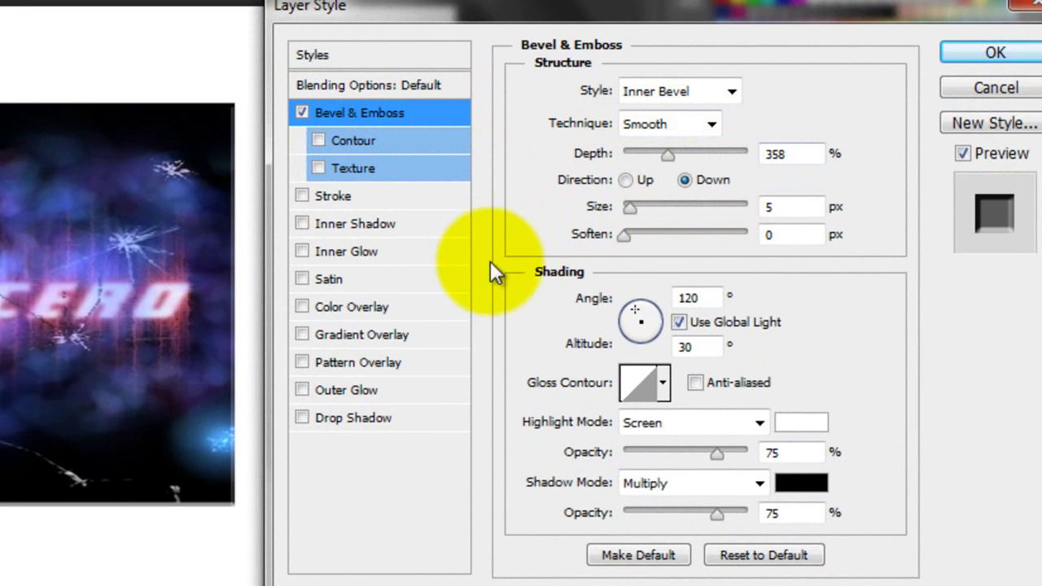
mouse_move(627, 206)
left_mouse_down()
mouse_move(645, 210)
mouse_move(644, 234)
left_mouse_up()
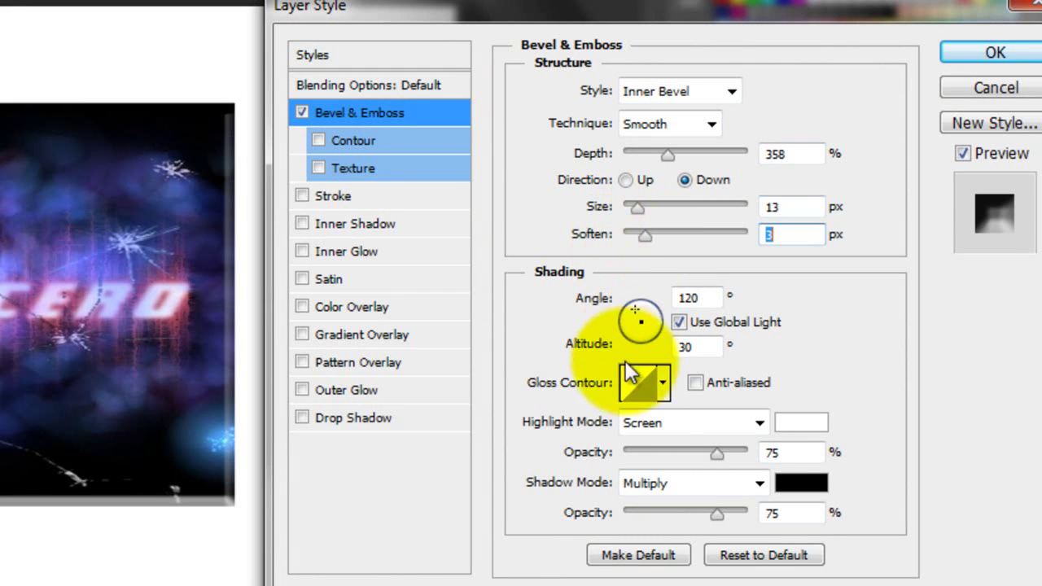
- Apply a wavy gloss contour, confirm the style, and begin converting the Background layer
left_click(664, 382)
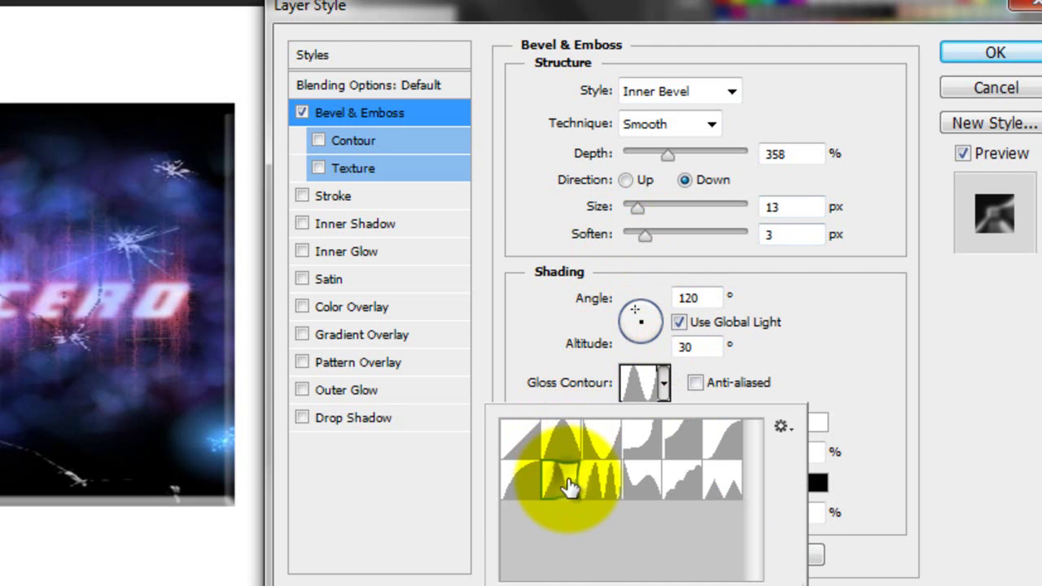
left_click(567, 479)
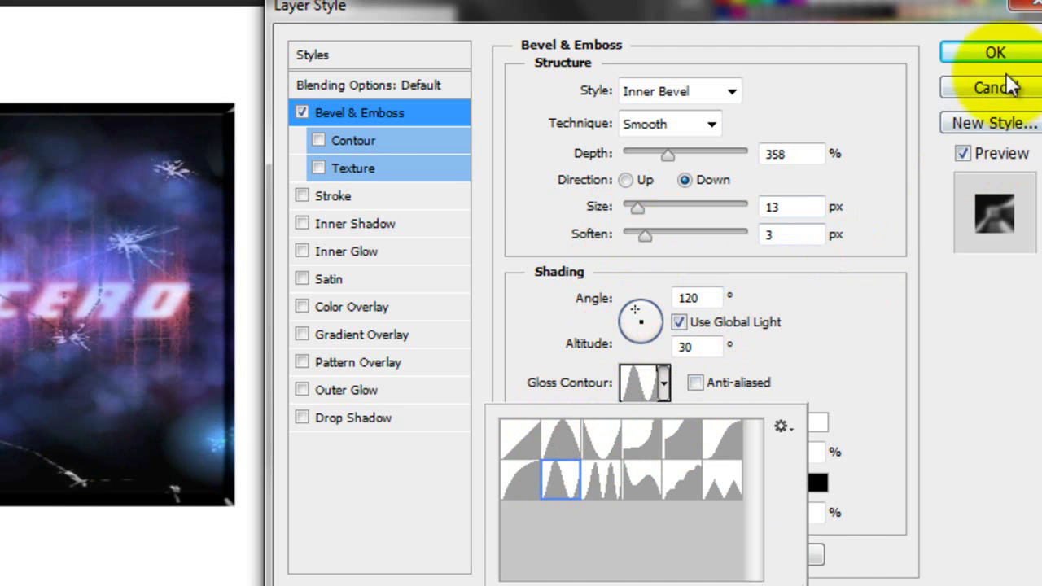
left_click(1004, 50)
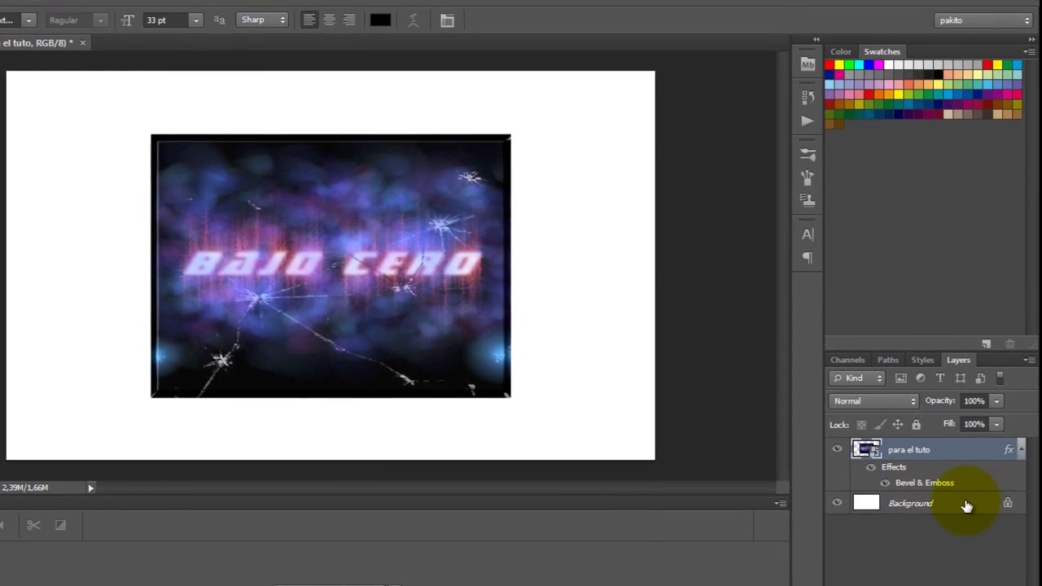
double_click(965, 506)
- Convert the Background into Layer 0 and apply the metallic honeycomb preset style
left_click(591, 180)
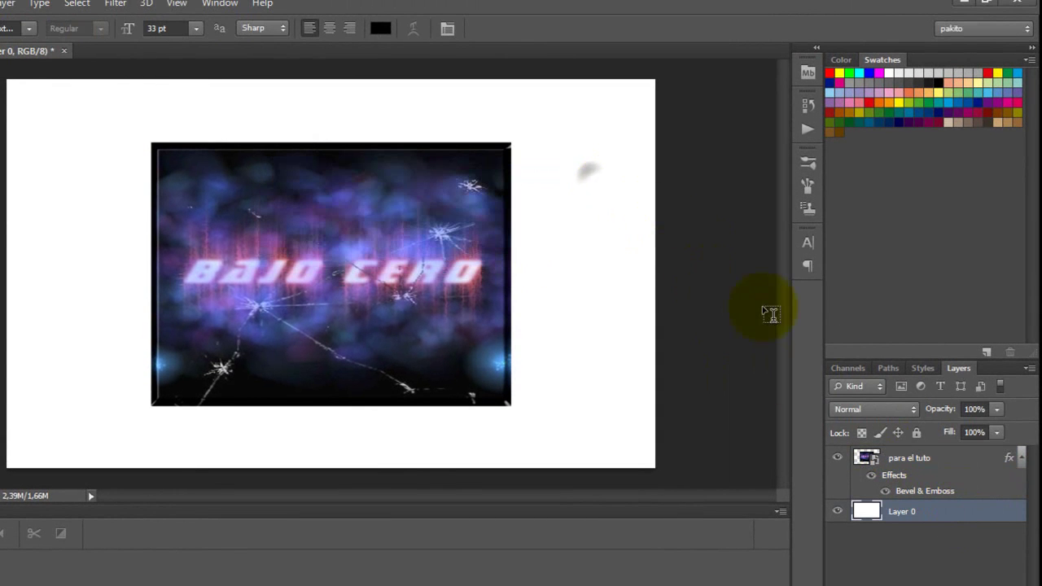
left_click(917, 368)
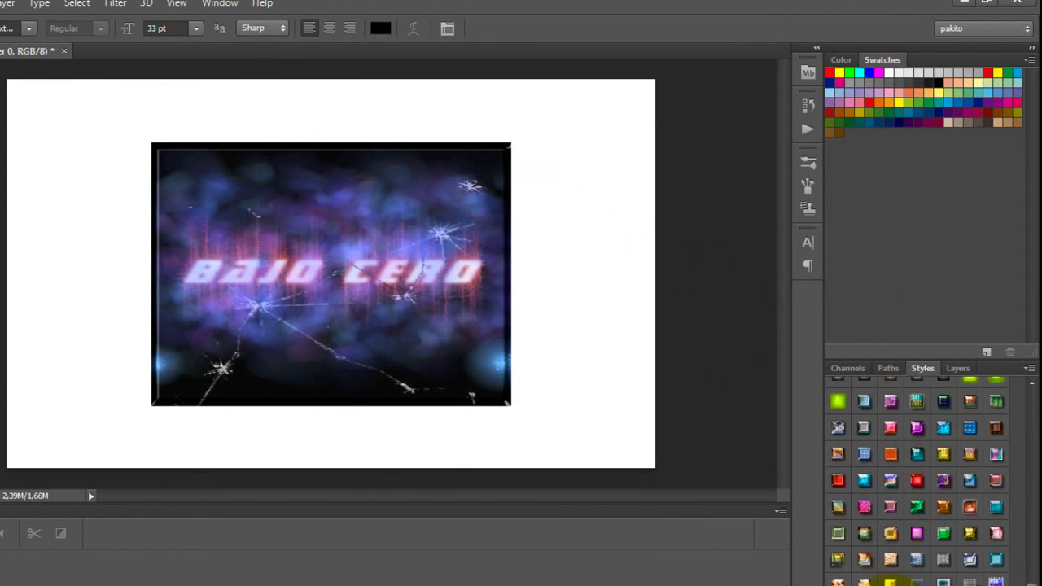
left_click(863, 581)
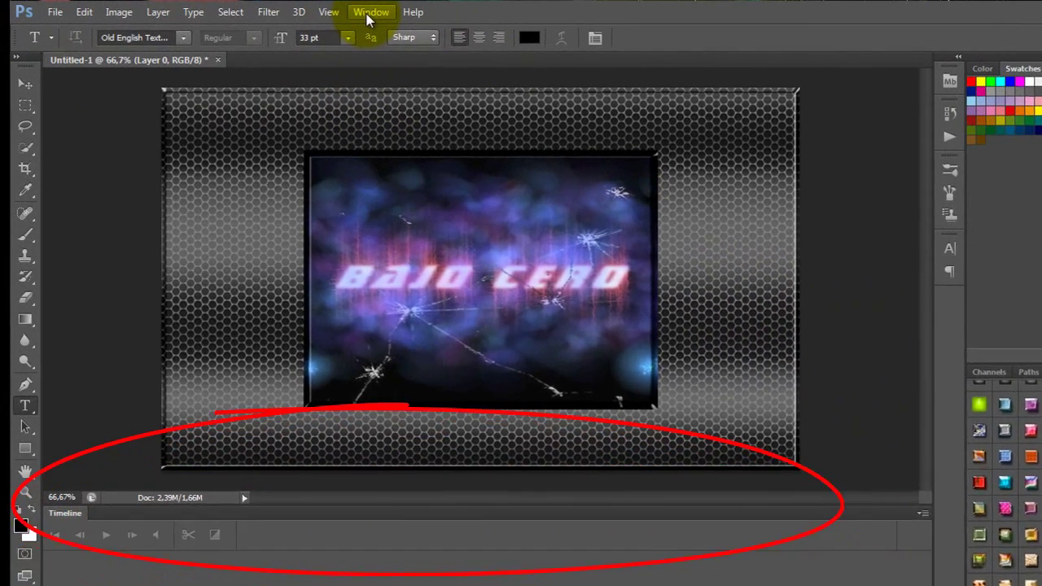
- Show the Timeline panel and create a video timeline for para el tuto and Layer 0
left_click(326, 10)
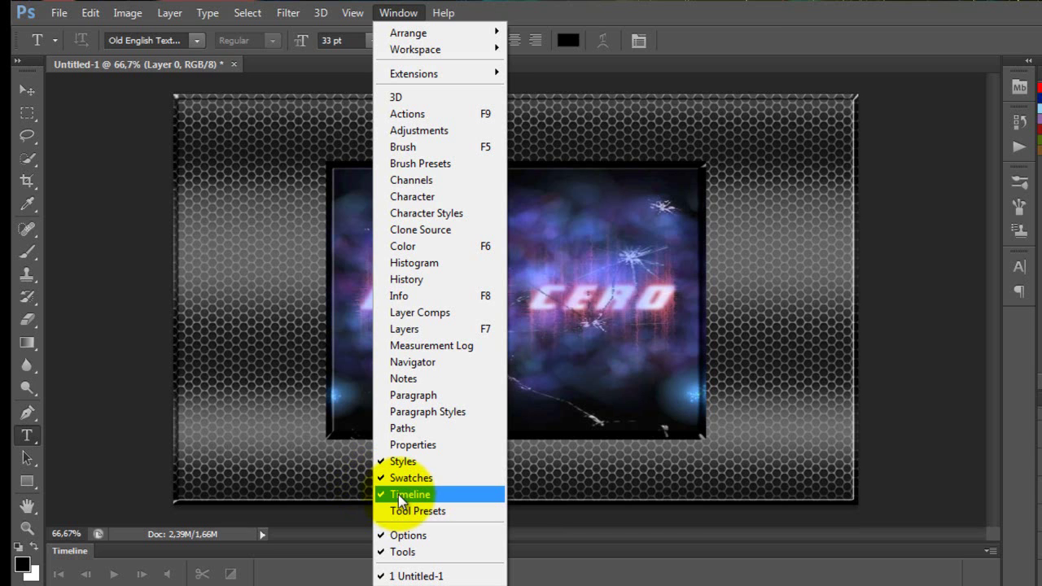
left_click(856, 407)
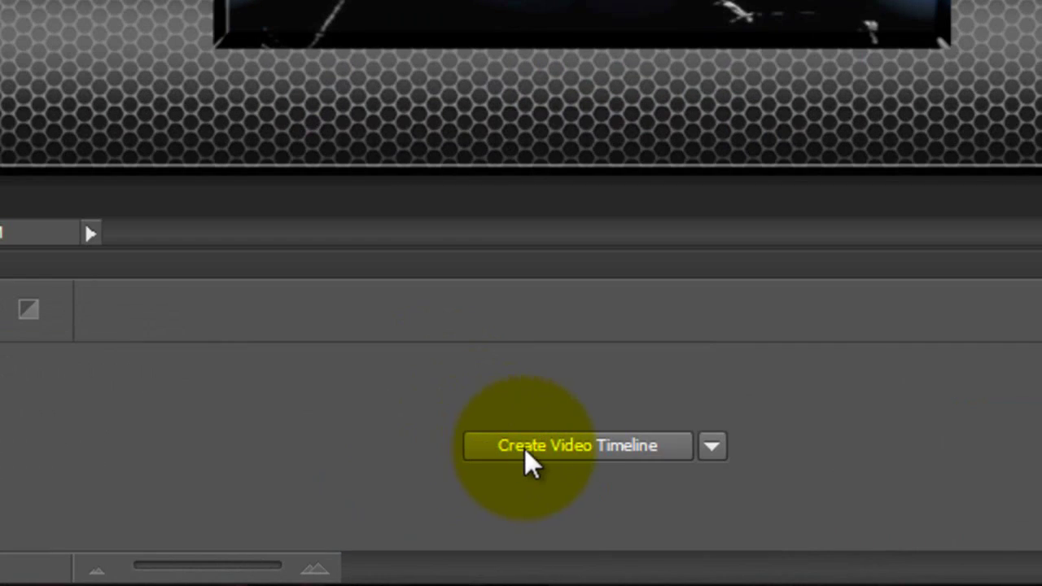
left_click(627, 450)
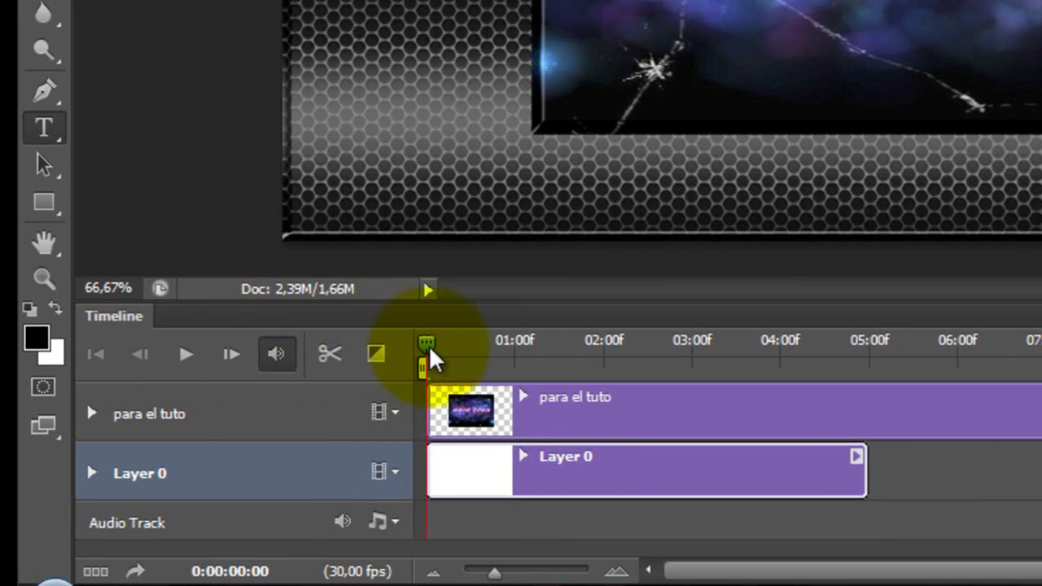
left_click_drag(429, 350, 543, 350)
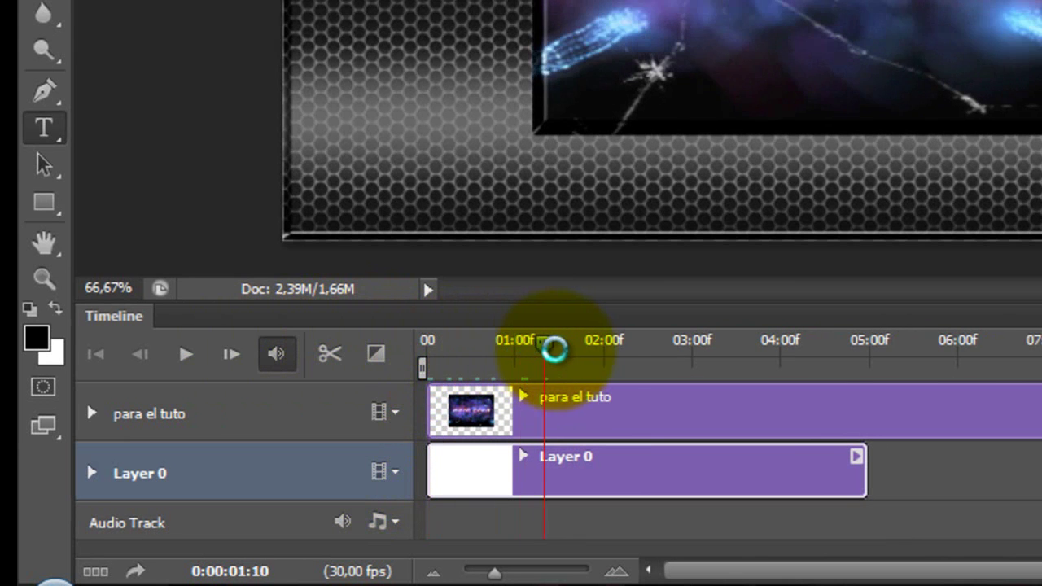
mouse_move(544, 350)
left_mouse_down()
mouse_move(695, 360)
mouse_move(413, 474)
mouse_move(486, 474)
left_mouse_up()
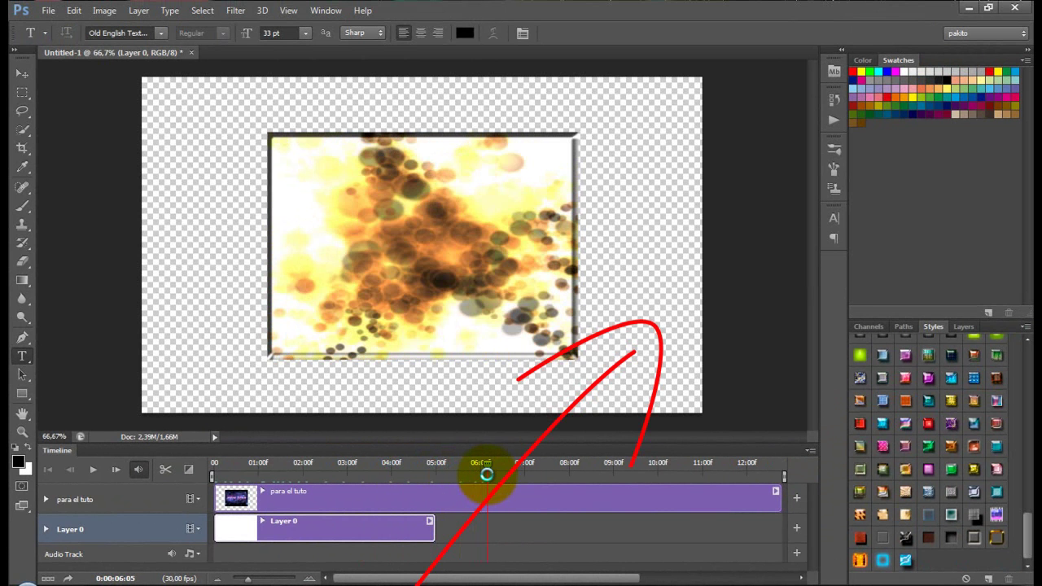
left_click_drag(486, 465, 192, 460)
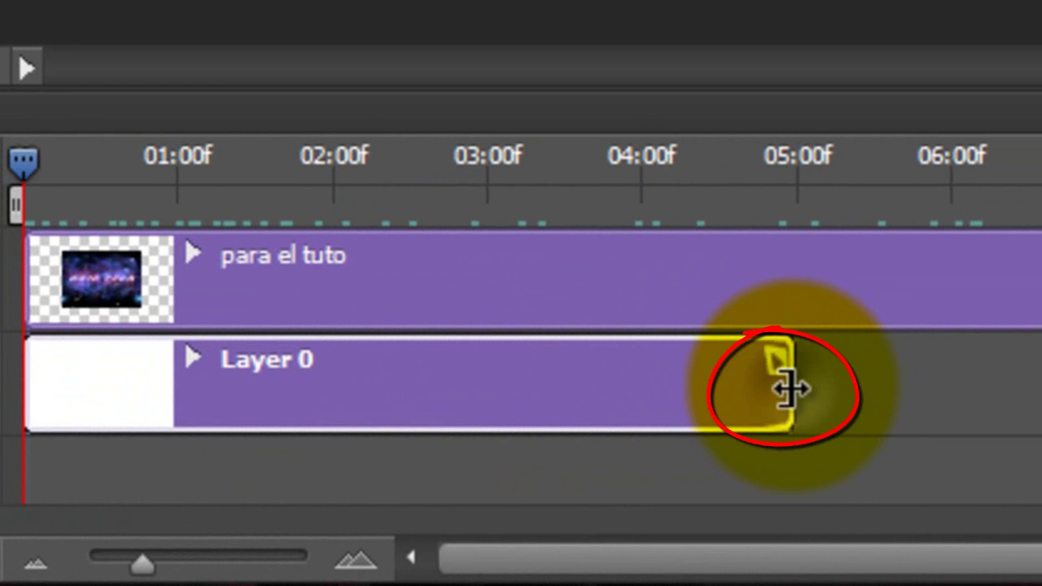
- Stretch the Layer 0 clip so it ends with the para el tuto video clip
left_click_drag(791, 389, 612, 391)
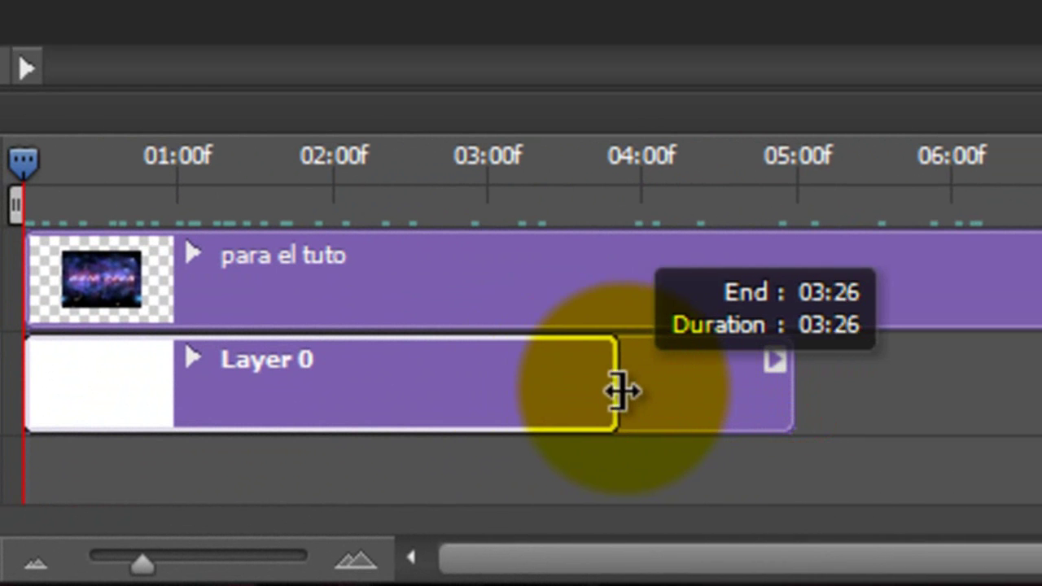
left_click_drag(612, 392, 1035, 399)
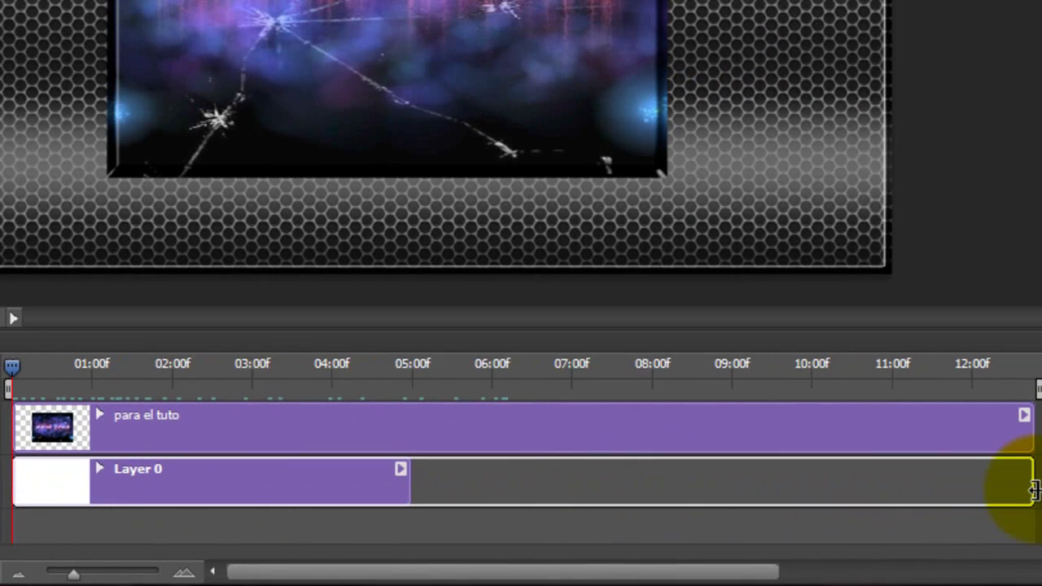
left_click_drag(1023, 477, 997, 484)
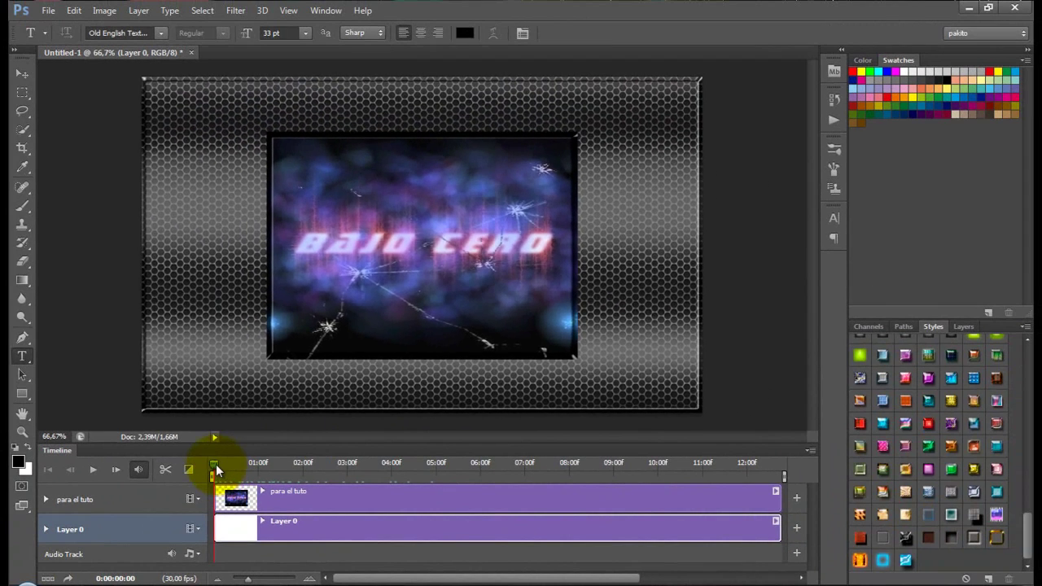
- Scrub the playhead from about 03:25 through the later video and back to the start
left_click_drag(216, 464, 435, 465)
left_click_drag(508, 469, 779, 466)
left_click_drag(701, 466, 177, 475)
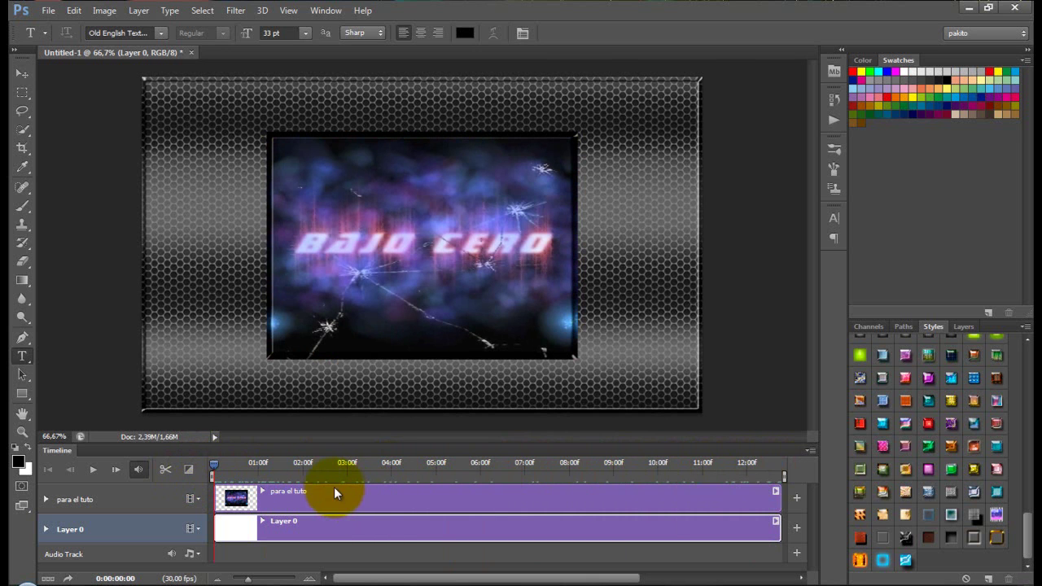
left_click(47, 12)
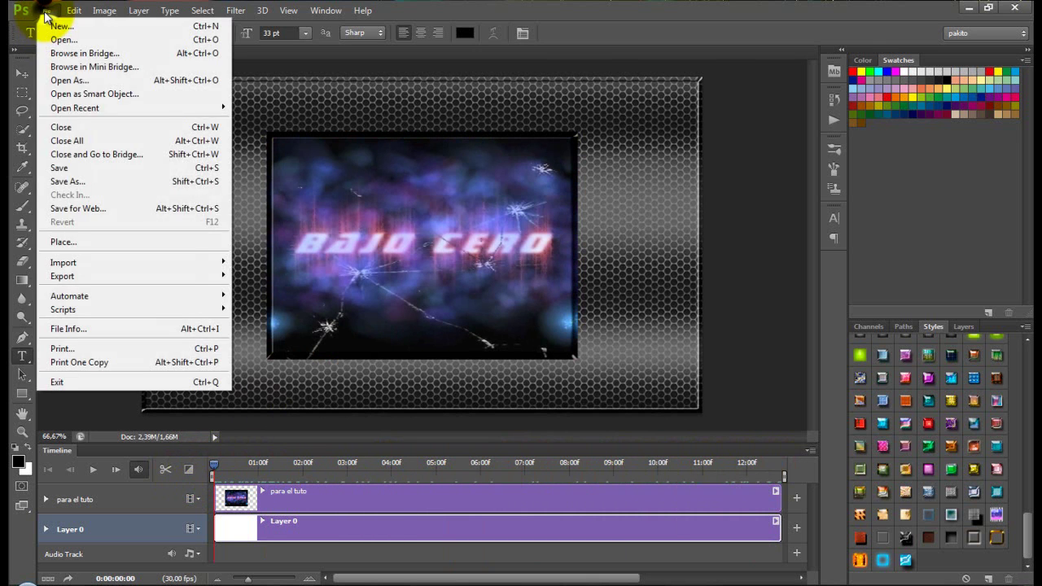
mouse_move(90, 396)
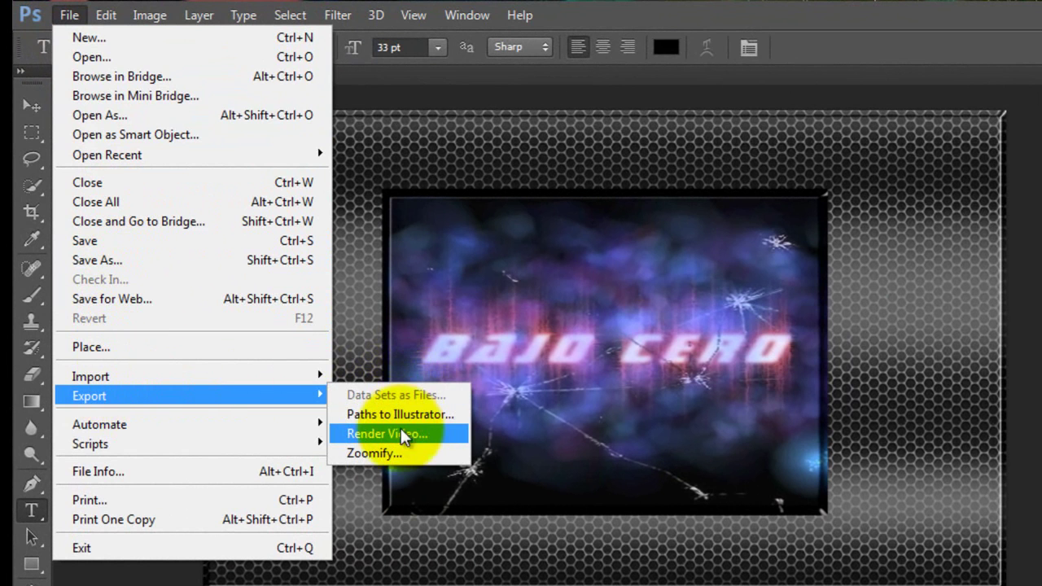
left_click(395, 434)
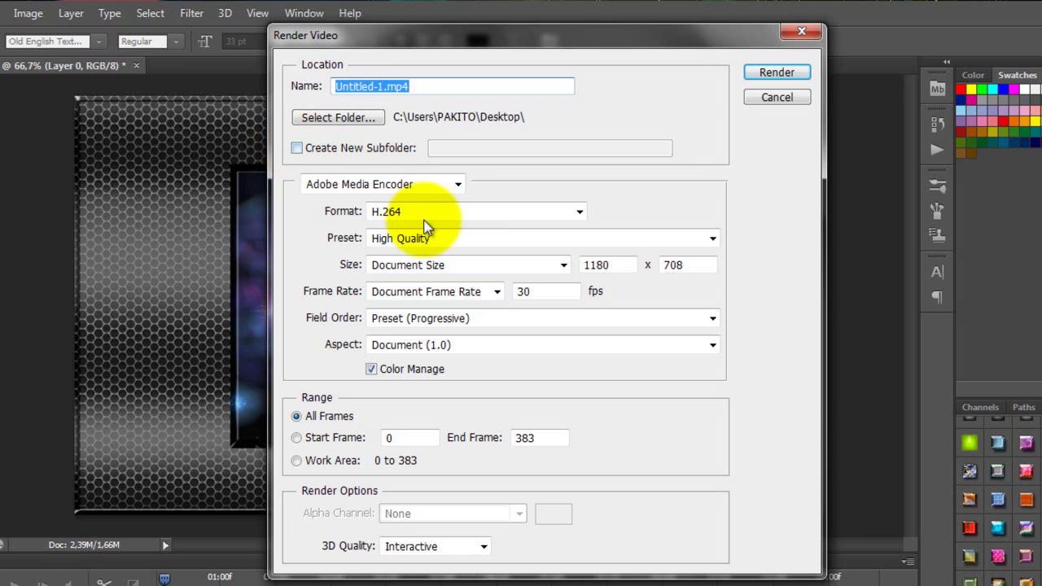
left_click(577, 214)
left_click(577, 214)
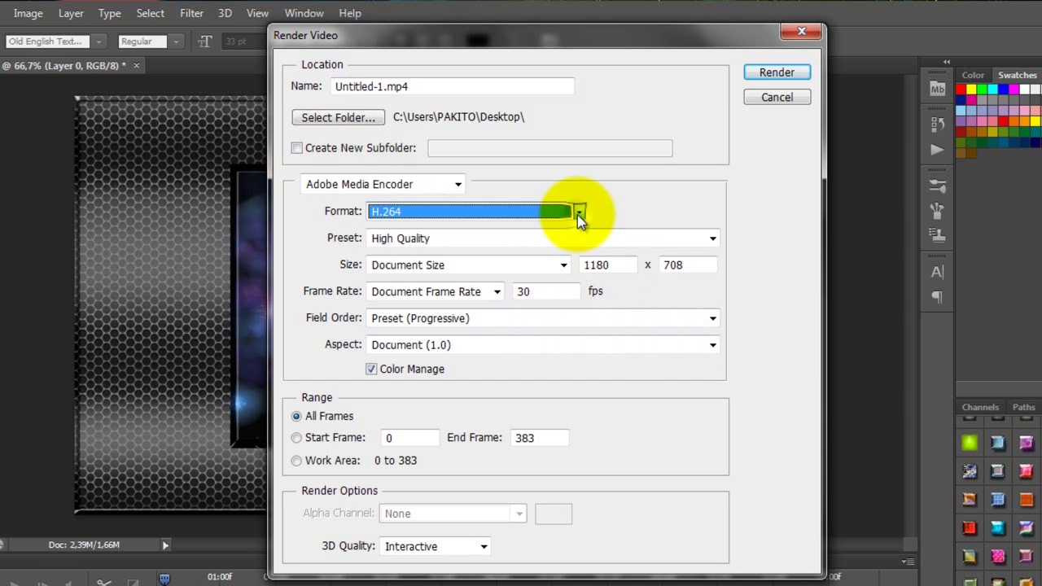
left_click(712, 240)
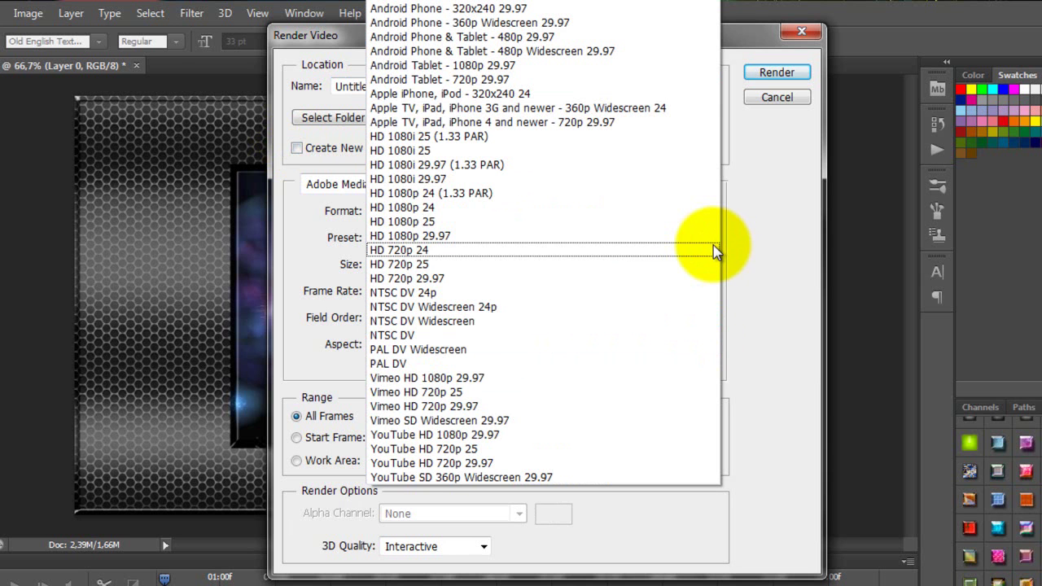
left_click(772, 224)
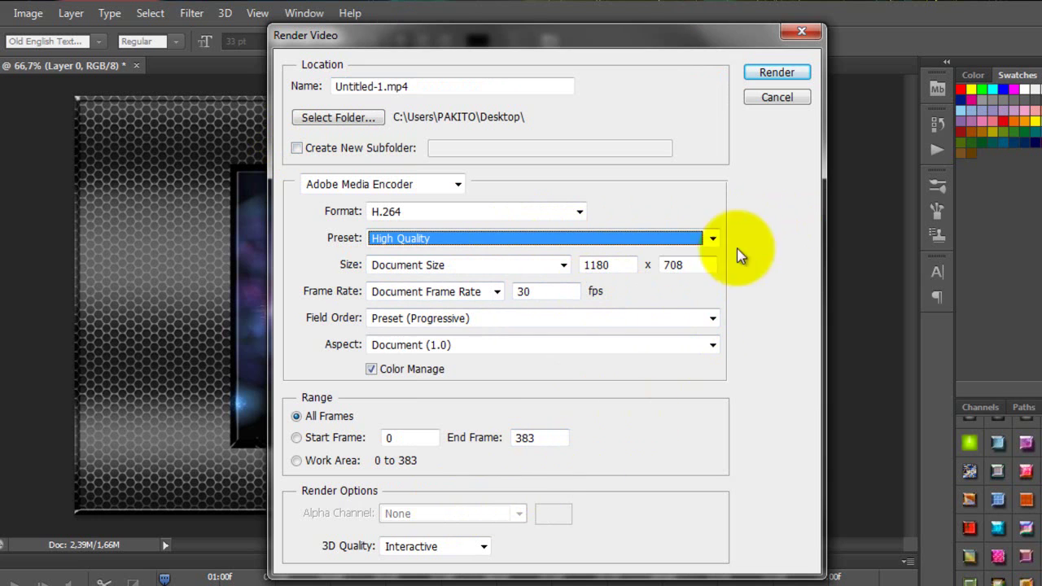
- Close the render settings and the Untitled-1 document without saving its changes
left_click(777, 99)
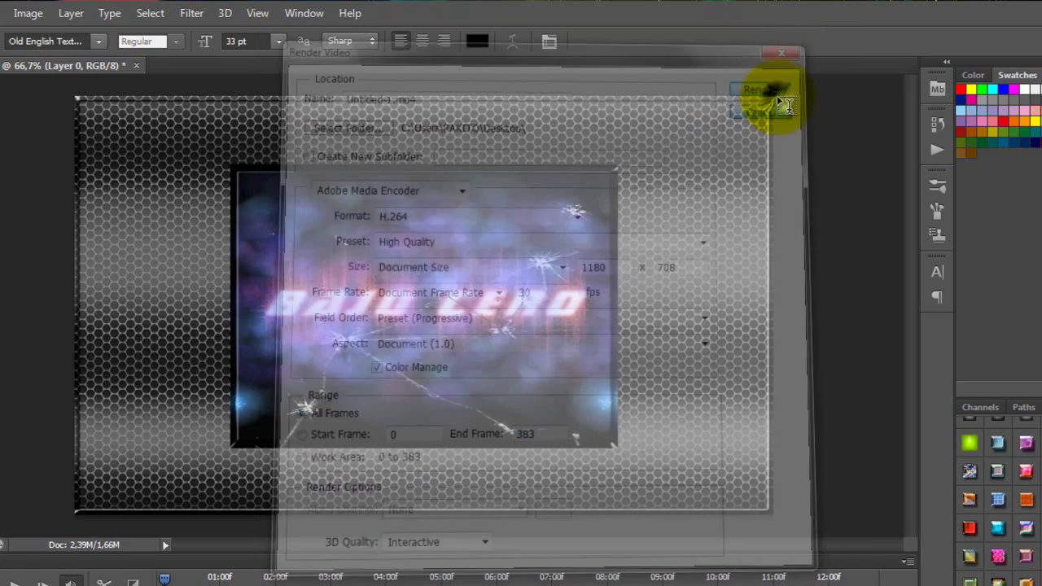
left_click(136, 66)
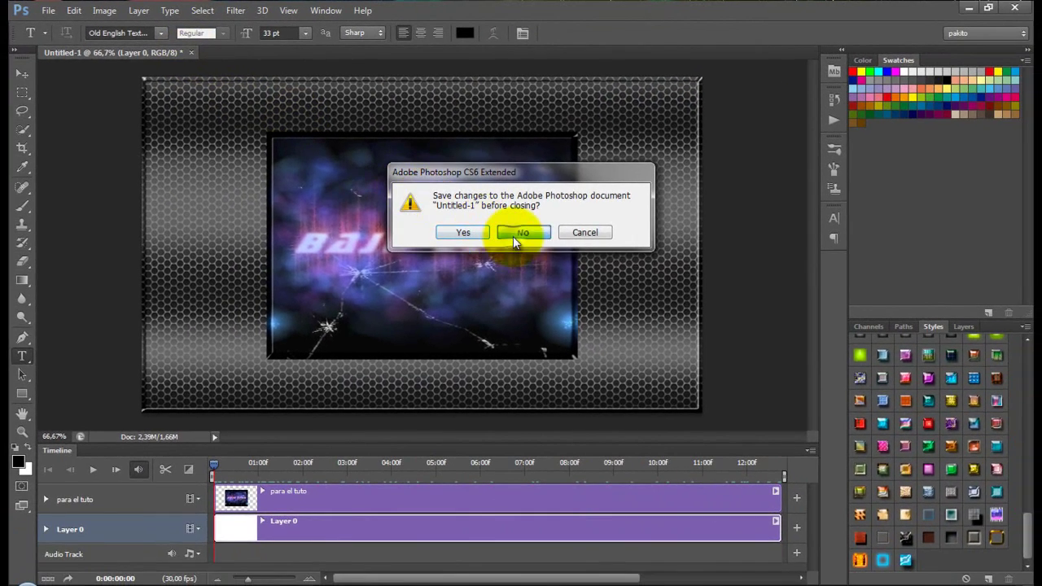
left_click(512, 234)
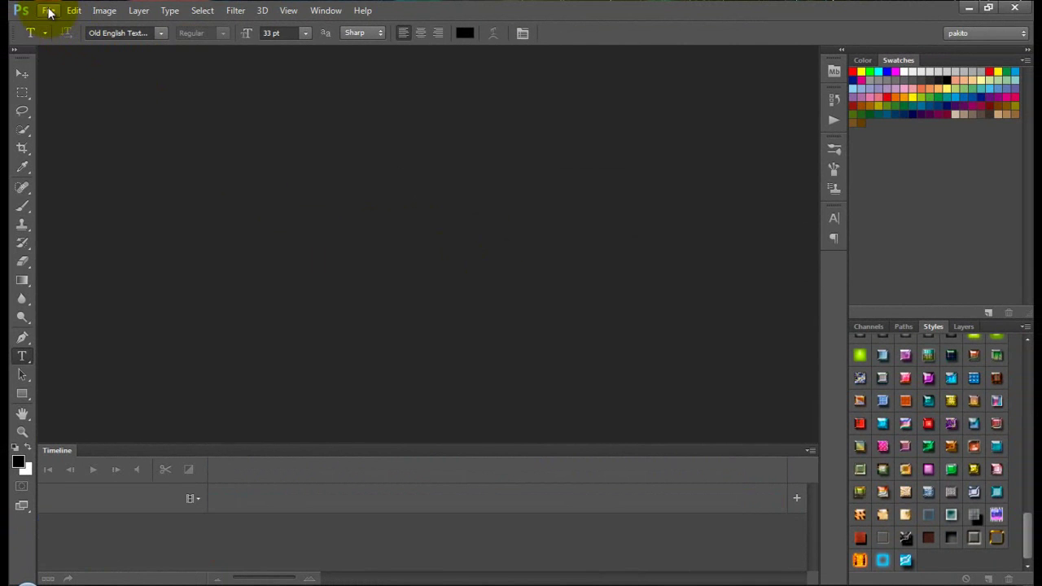
left_click(48, 9)
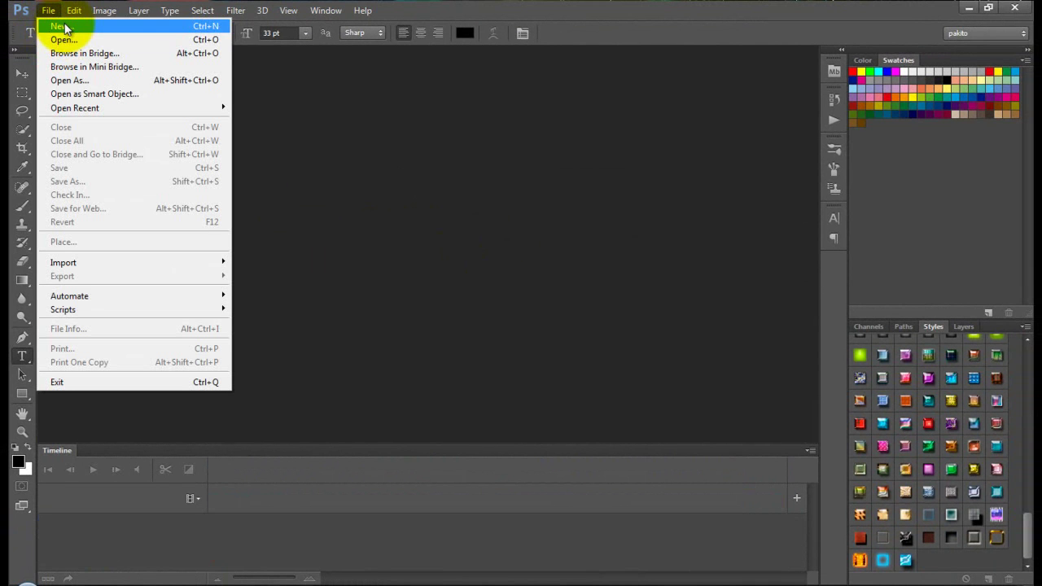
- Create a new blank 1180×708 px document named 'tutorial'
left_click(58, 27)
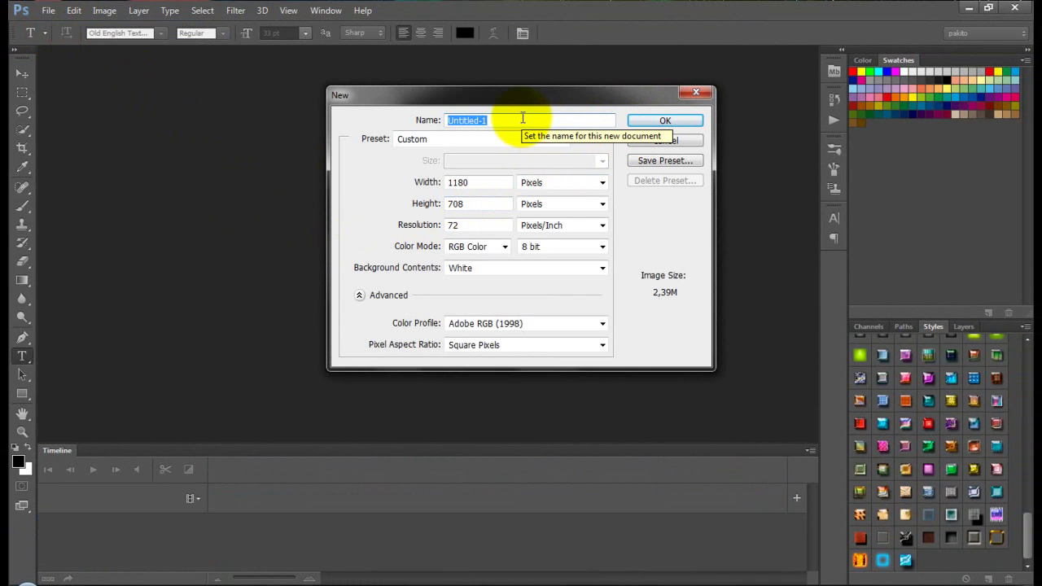
type("tut")
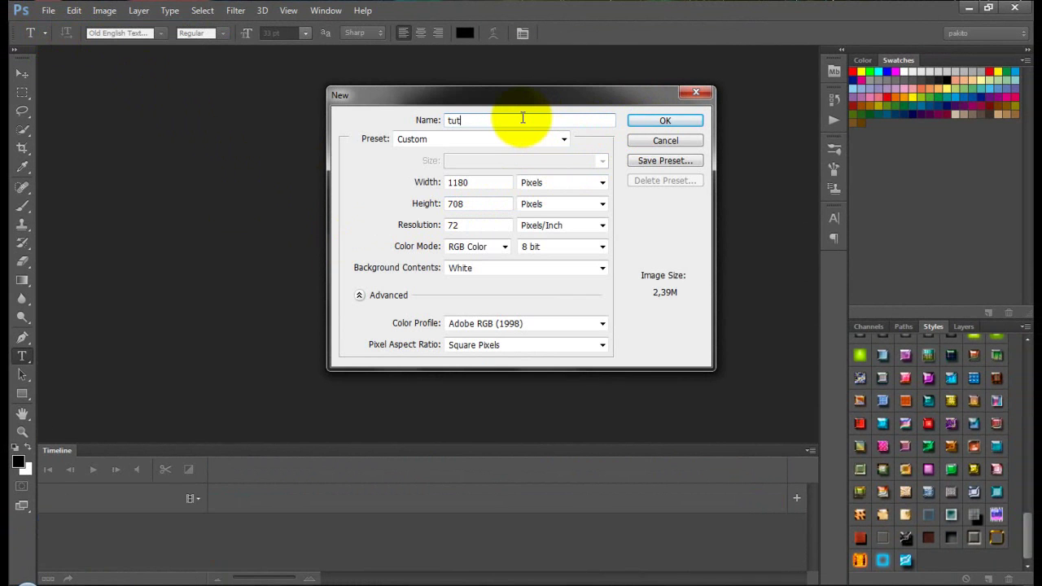
type("ria")
key("BackSpace")
key("BackSpace")
type("ial")
left_click(674, 121)
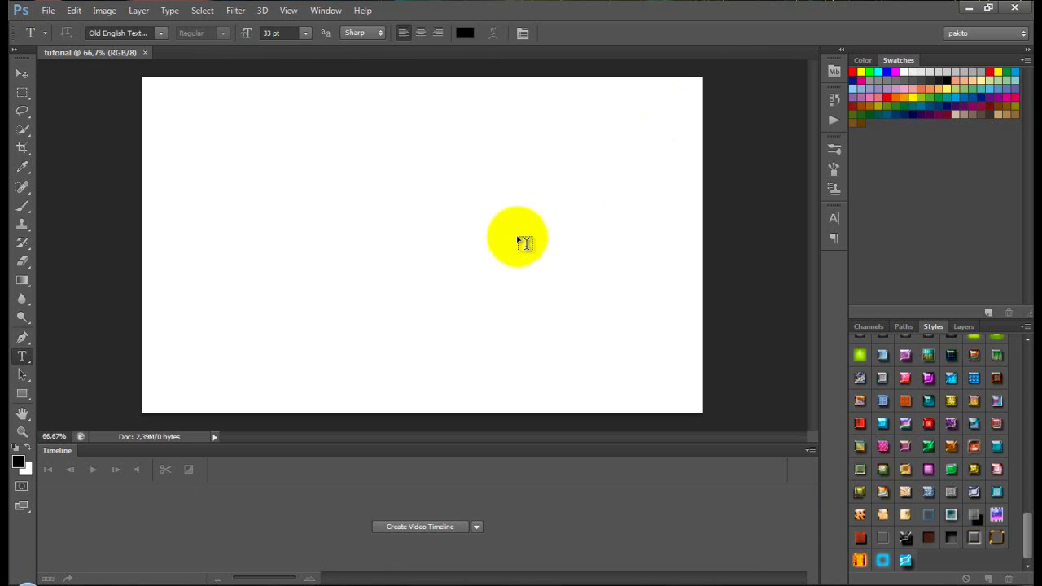
- Place the tuto3 video into the tutorial document and commit it
left_click(52, 10)
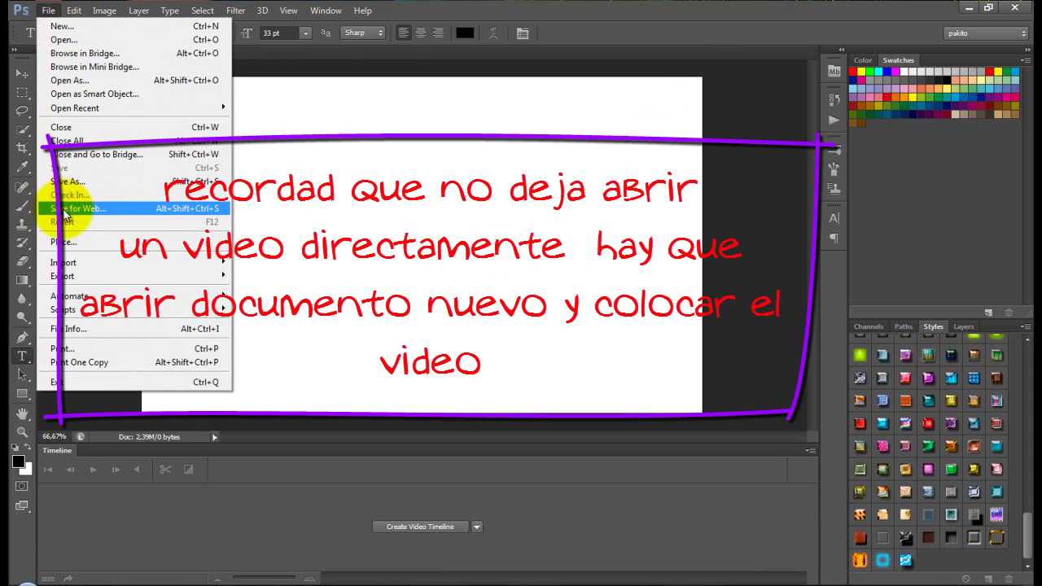
left_click(65, 243)
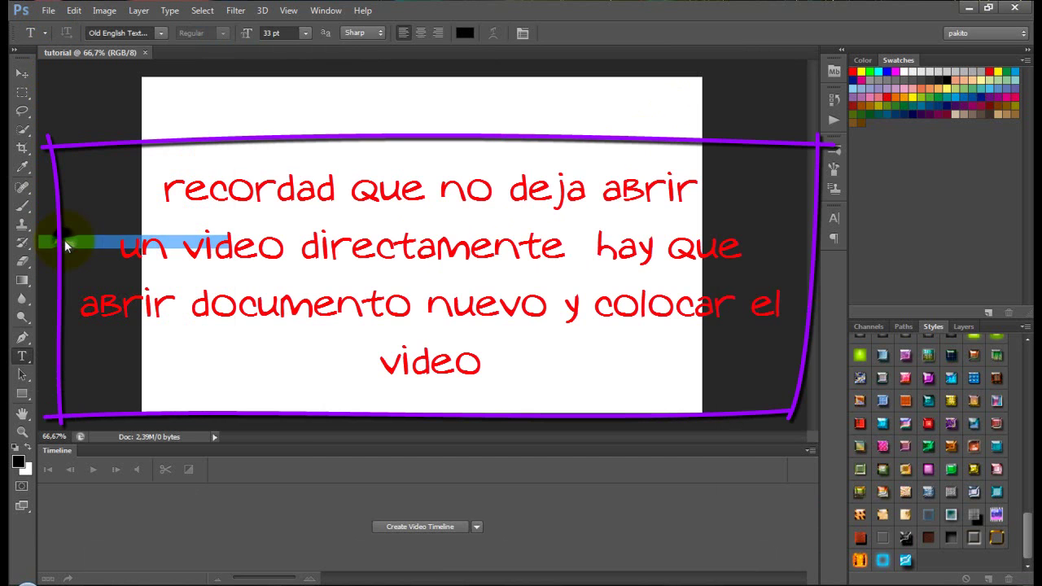
left_click_drag(714, 224, 716, 418)
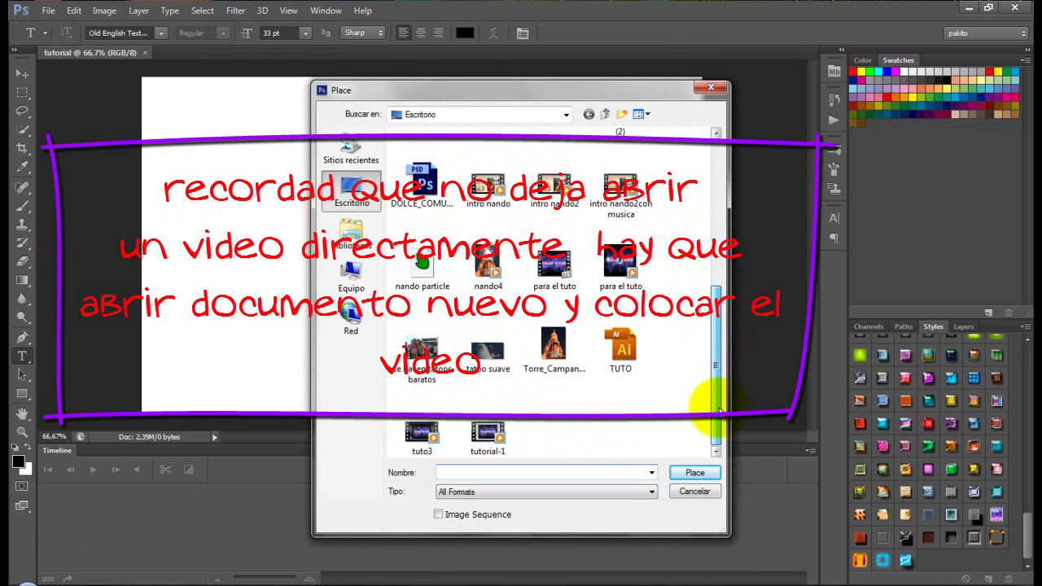
double_click(417, 433)
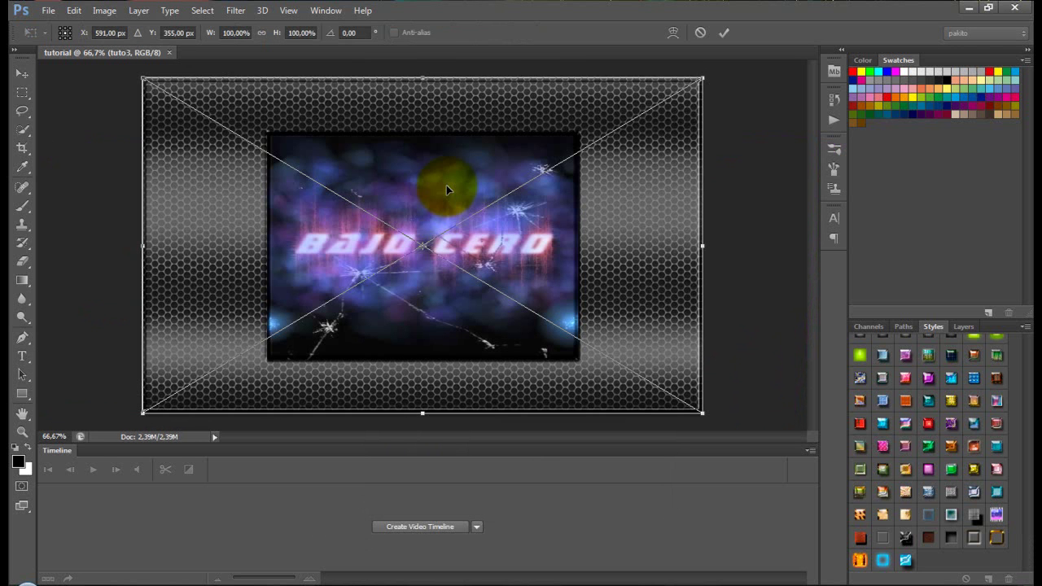
left_click(723, 33)
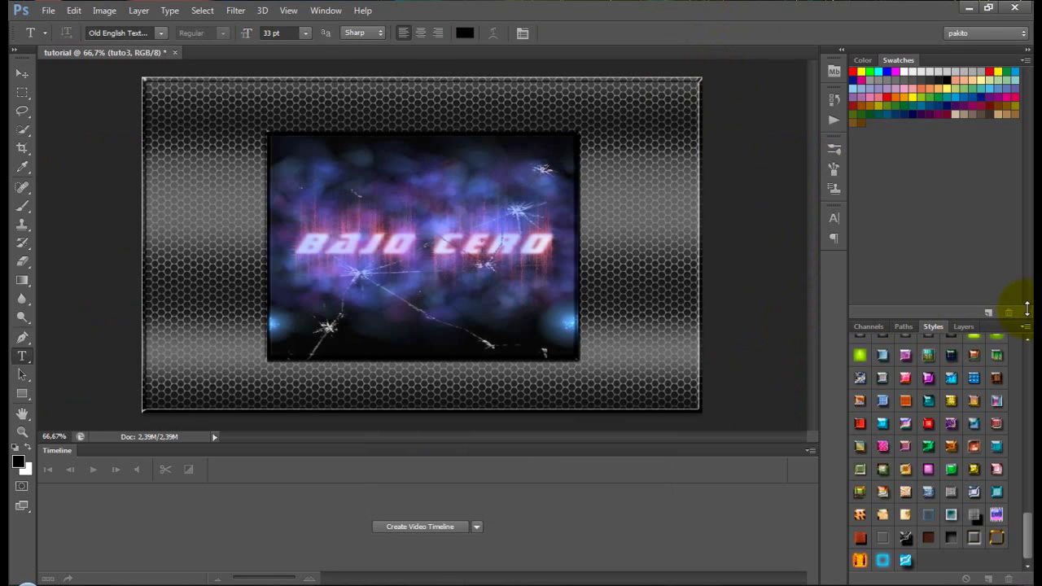
- Convert the locked Background into Layer 0 and move it within the layer stack
left_click(964, 327)
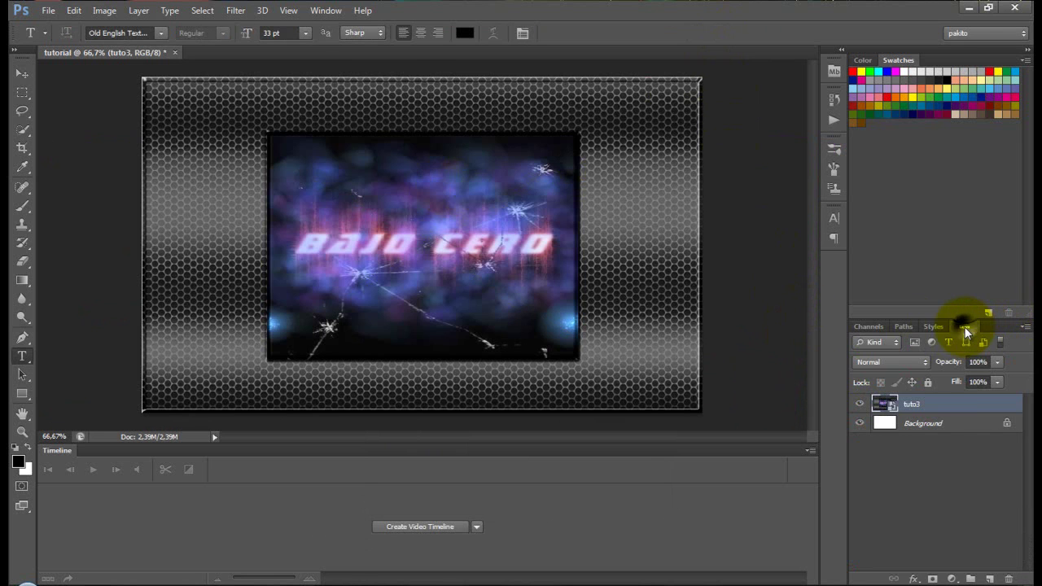
double_click(948, 424)
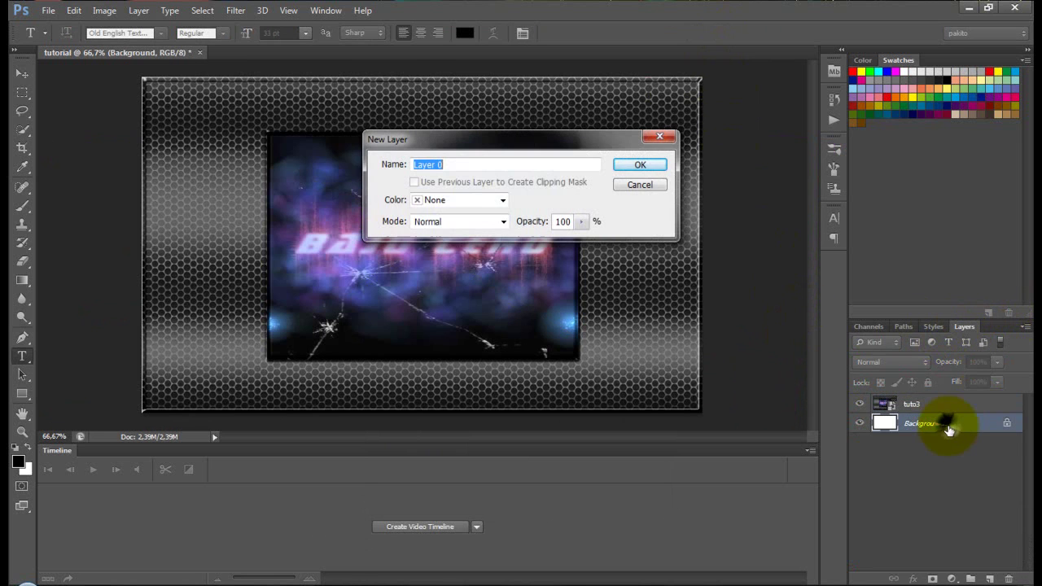
left_click(655, 166)
mouse_move(983, 423)
left_mouse_down()
mouse_move(1013, 497)
mouse_move(1010, 579)
left_mouse_up()
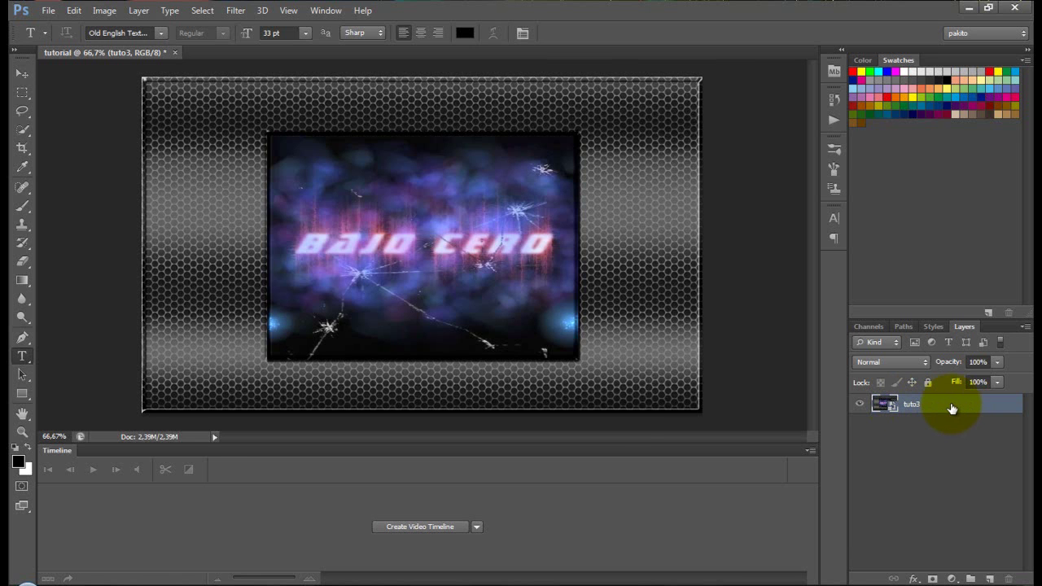
- Duplicate tuto3 as 'tuto3 copy' and create a video timeline from the layers
key("ctrl+j")
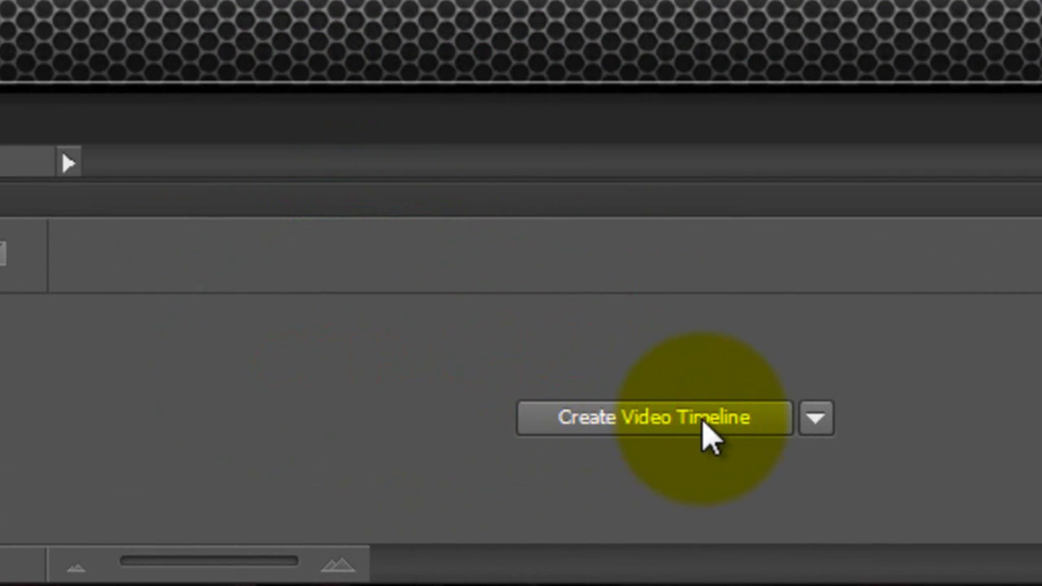
left_click(704, 431)
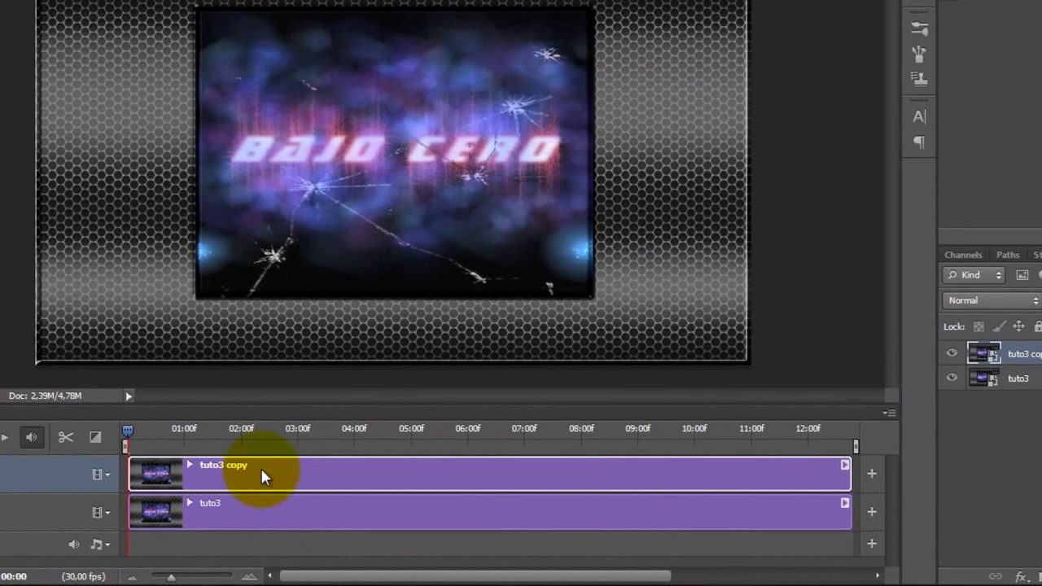
left_click(233, 470)
left_click(204, 507, "shift")
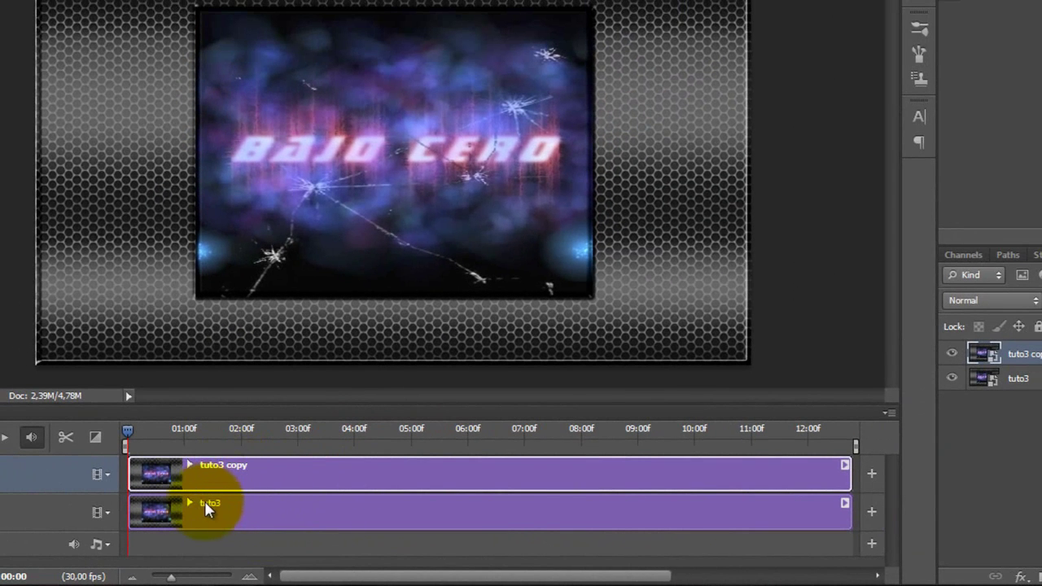
left_click(229, 503)
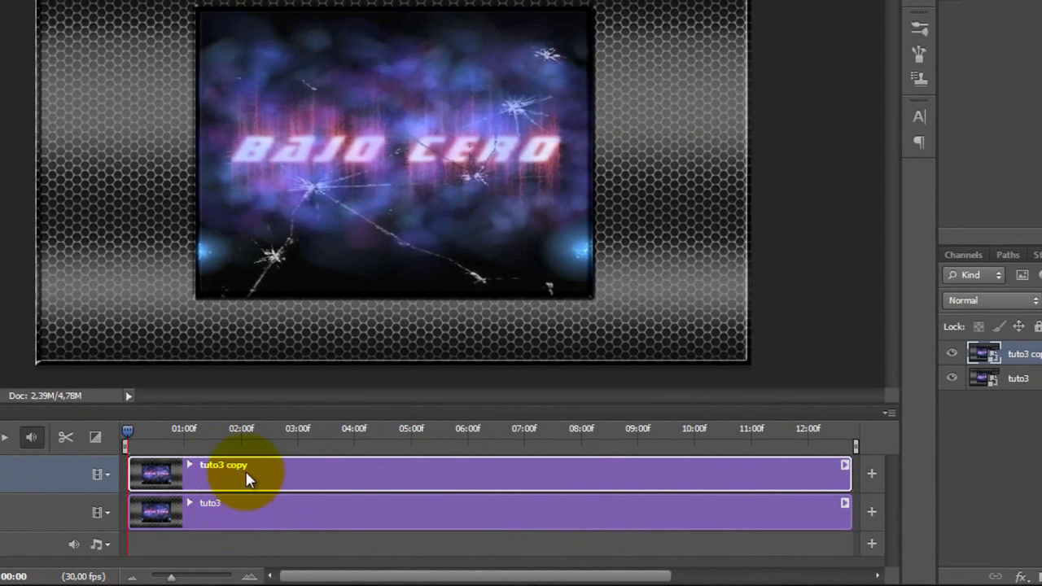
left_click(250, 475)
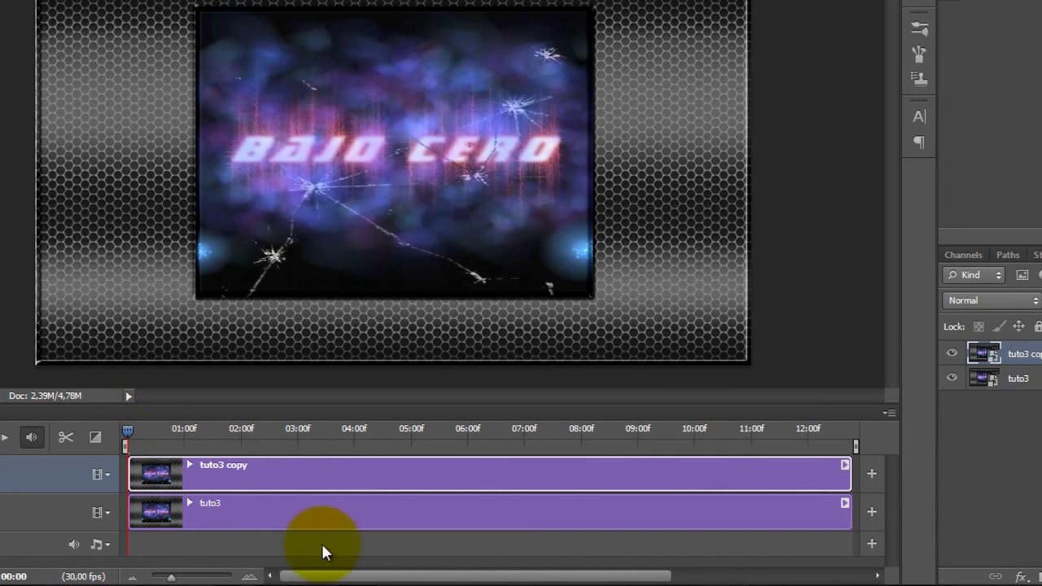
- Zoom the timeline out and move the tuto3 clip right after tuto3 copy
mouse_move(326, 576)
left_mouse_down()
mouse_move(558, 571)
mouse_move(330, 581)
left_mouse_up()
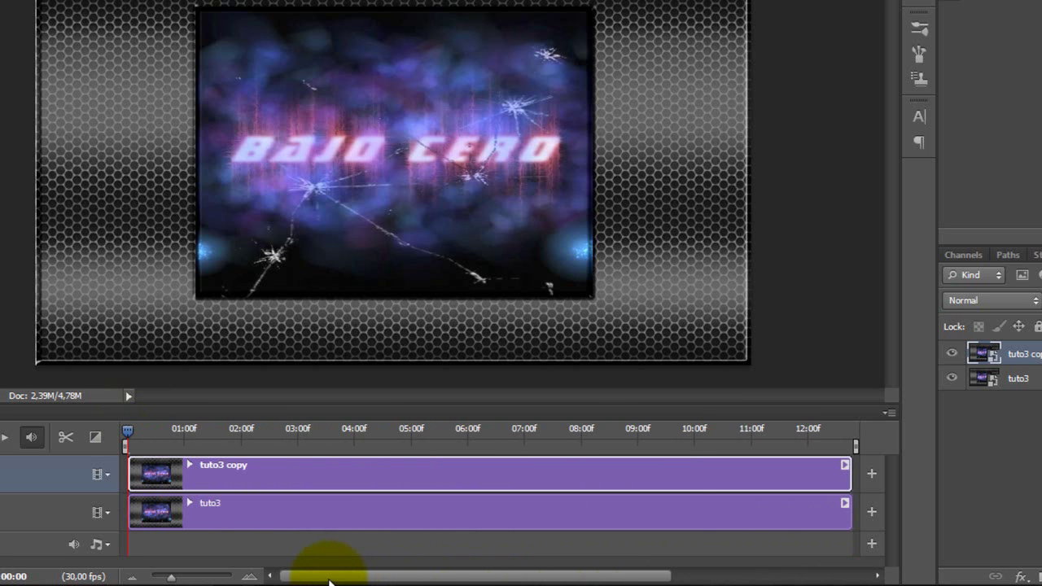
left_click_drag(174, 578, 161, 578)
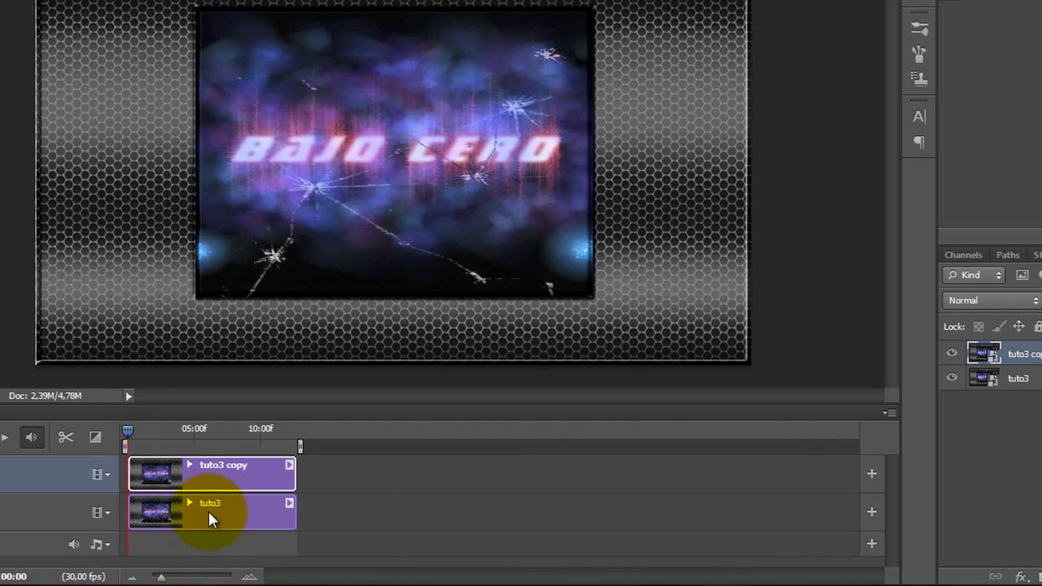
mouse_move(209, 520)
left_mouse_down()
mouse_move(383, 523)
mouse_move(399, 472)
mouse_move(381, 478)
left_mouse_up()
left_click_drag(381, 478, 387, 494)
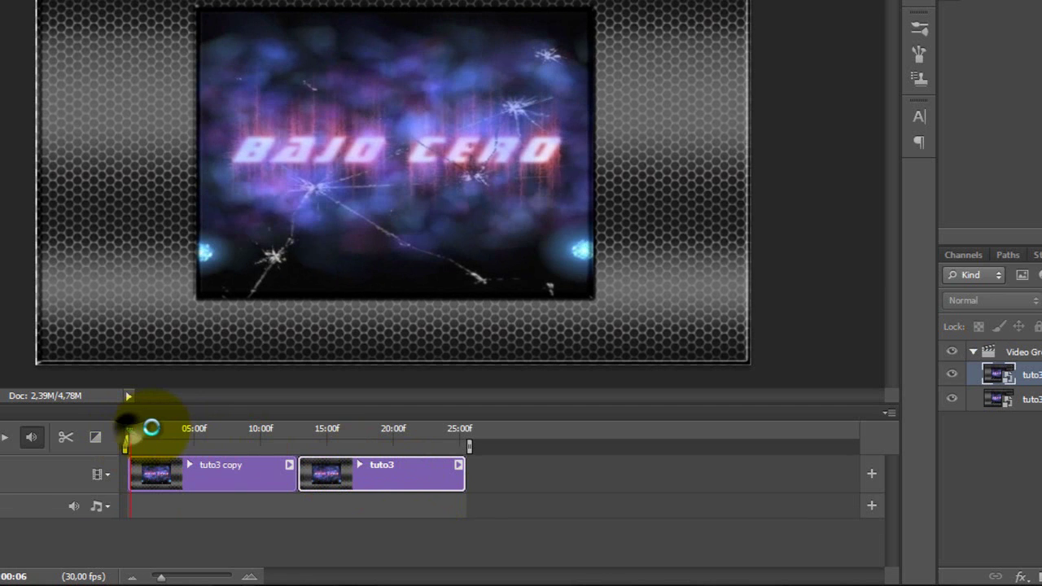
- Preview the sequence around 14:10, at its end, then back at the start
left_click_drag(130, 437, 189, 431)
left_click(318, 440)
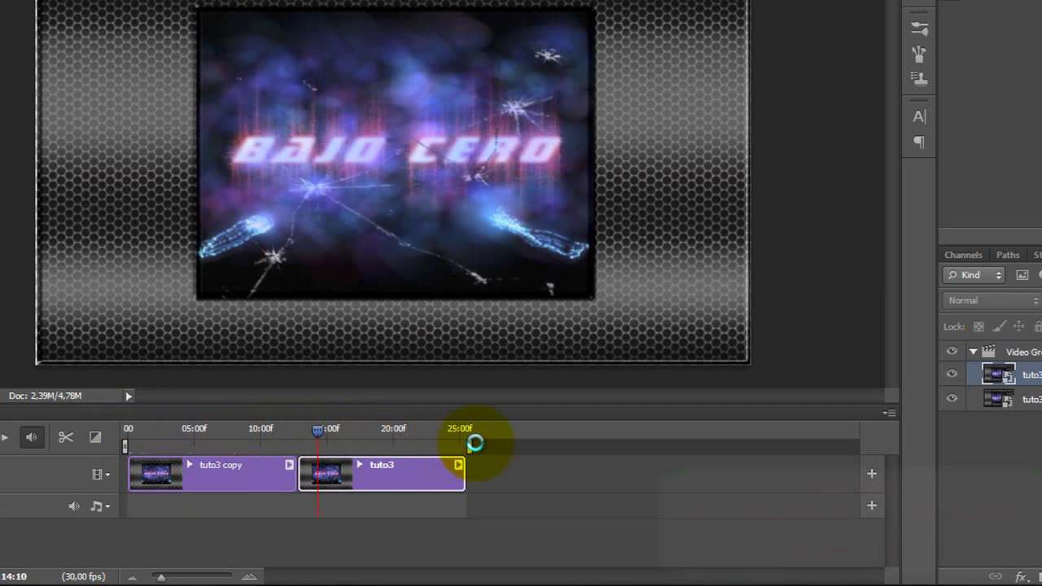
left_click(500, 437)
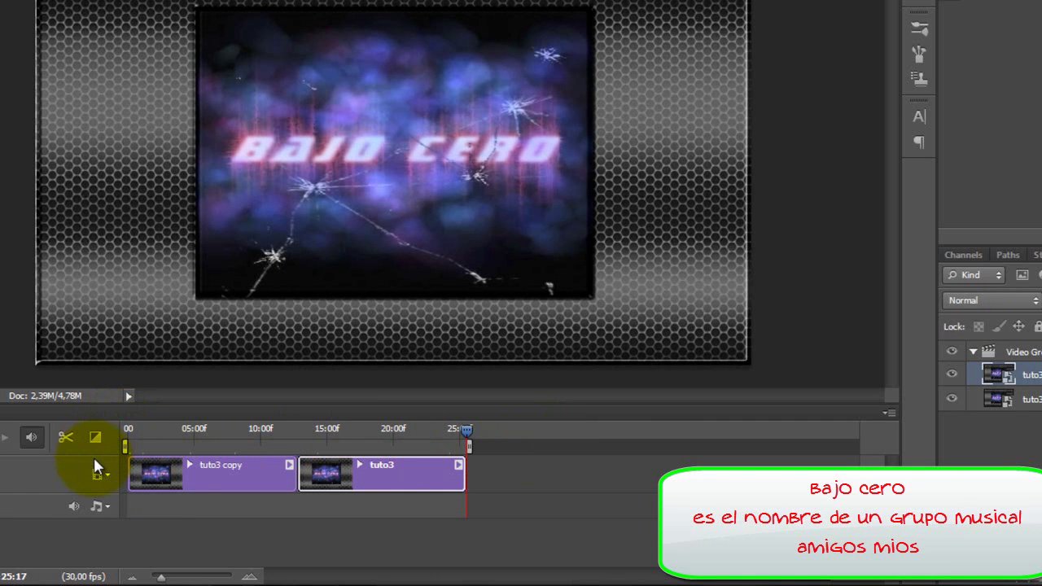
left_click(126, 425)
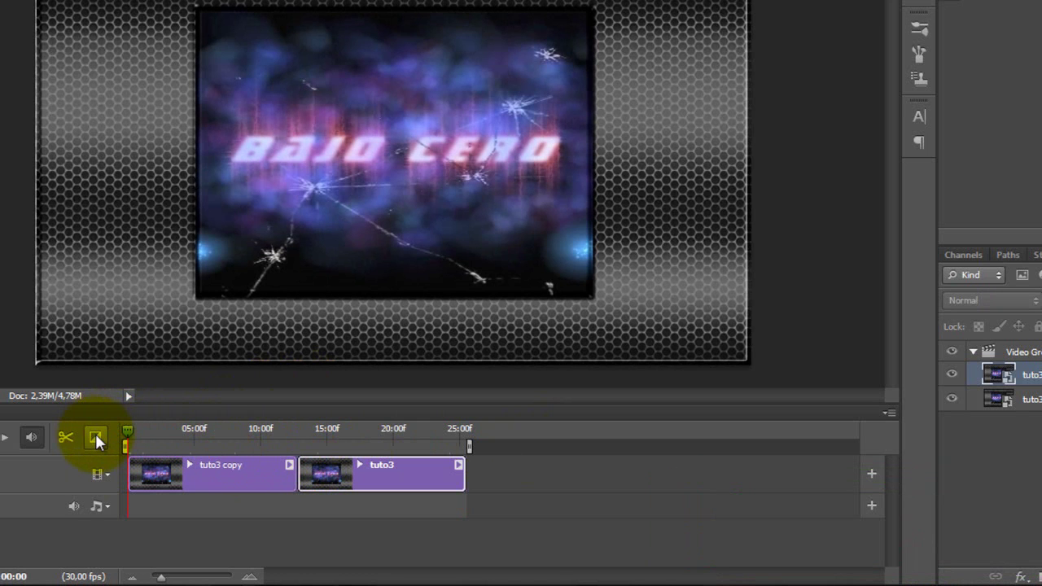
- Apply a 3-second Fade With Black to the end of tuto3 copy and preview it
left_click(96, 439)
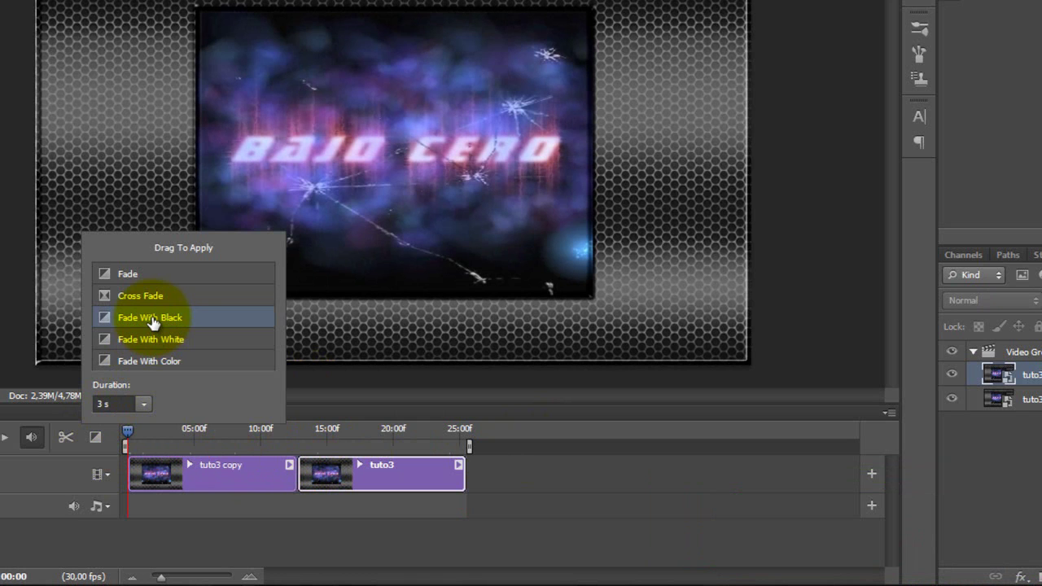
left_click_drag(152, 323, 276, 473)
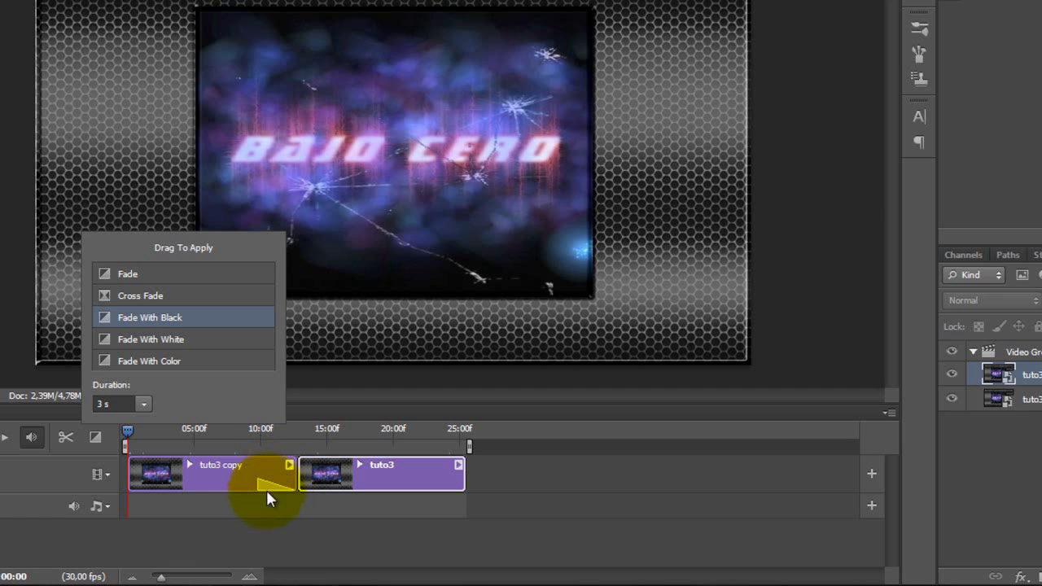
left_click(126, 434)
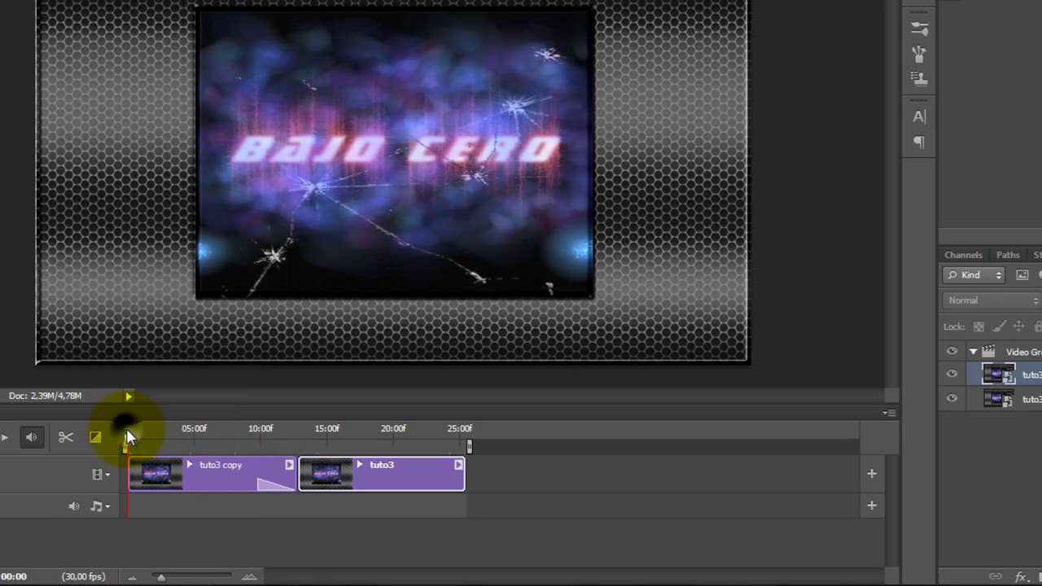
key("space")
mouse_move(149, 431)
left_mouse_down()
mouse_move(365, 441)
mouse_move(353, 432)
mouse_move(120, 434)
left_mouse_up()
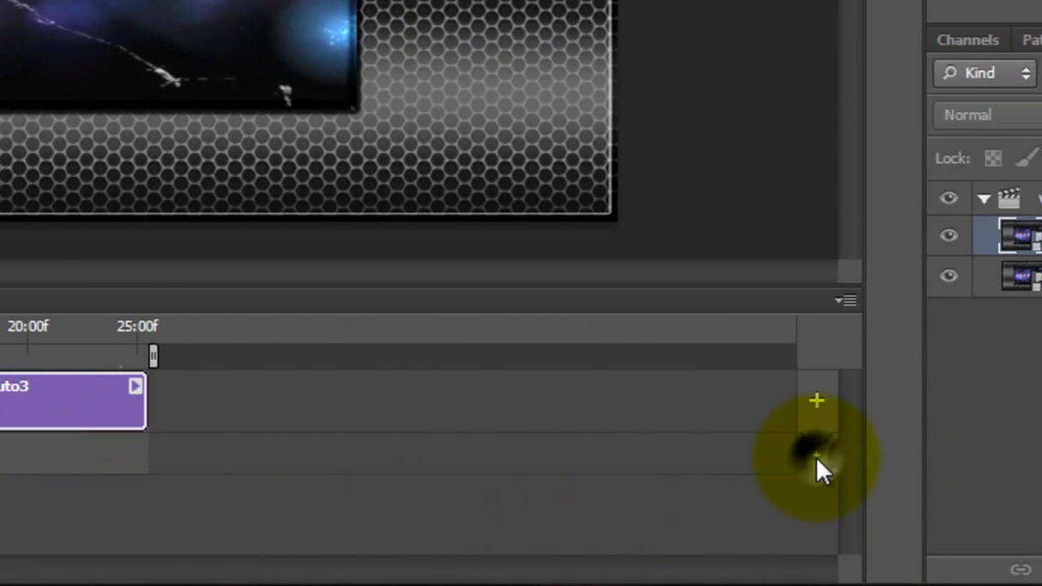
- Add '06. Mother' from the Code 46 album folder to the Audio Track
left_click(816, 457)
double_click(446, 193)
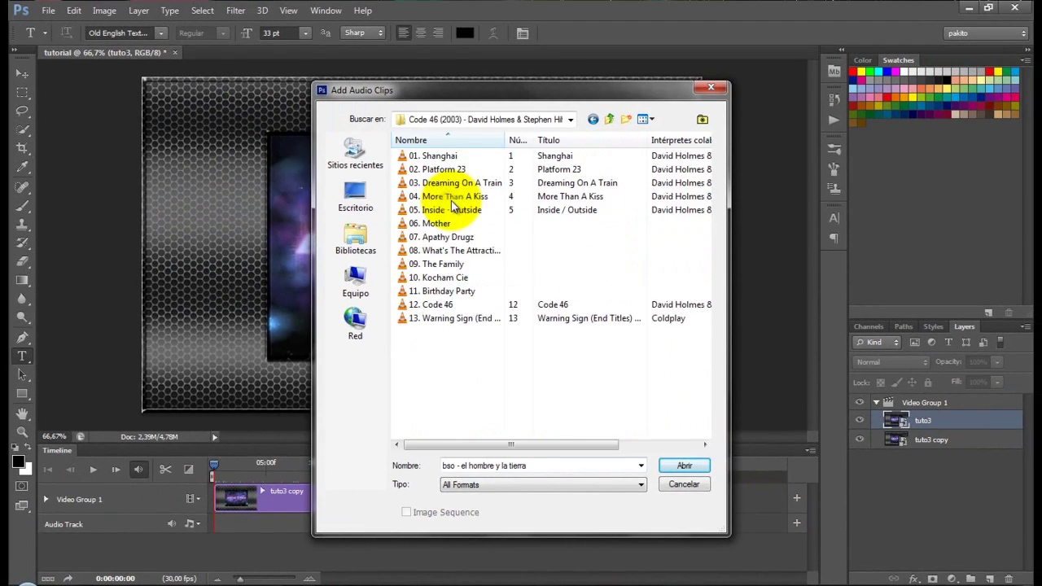
left_click(451, 201)
double_click(446, 221)
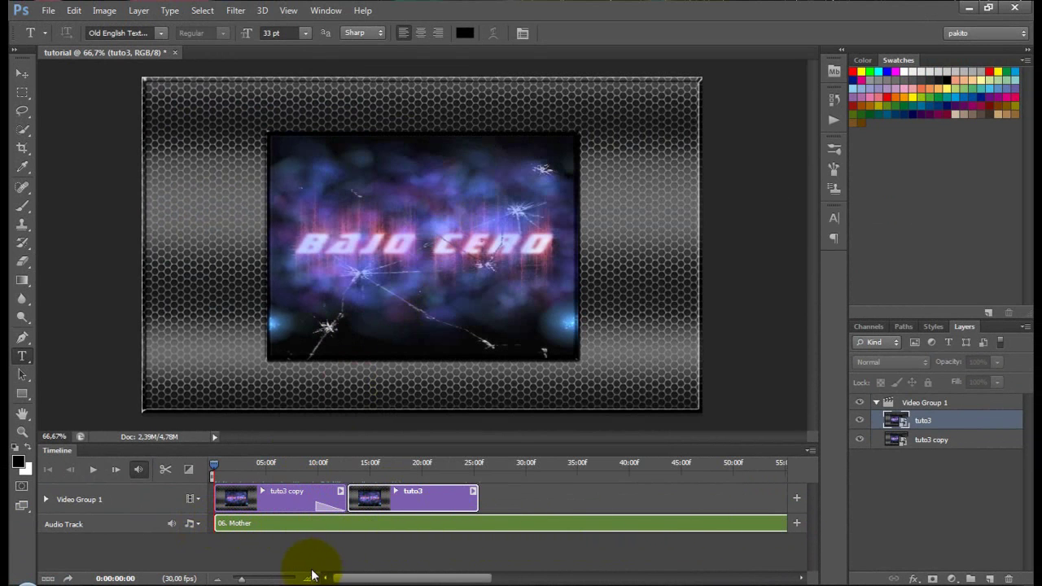
- Trim the end of the '06. Mother' clip to line up with the end of tuto3
left_click_drag(362, 579, 646, 581)
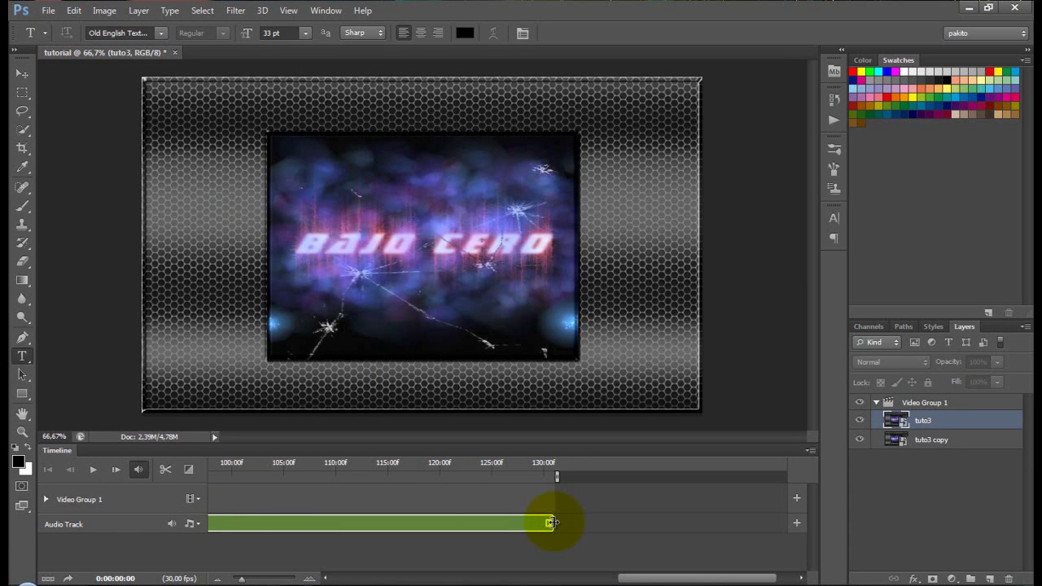
left_click_drag(551, 523, 203, 523)
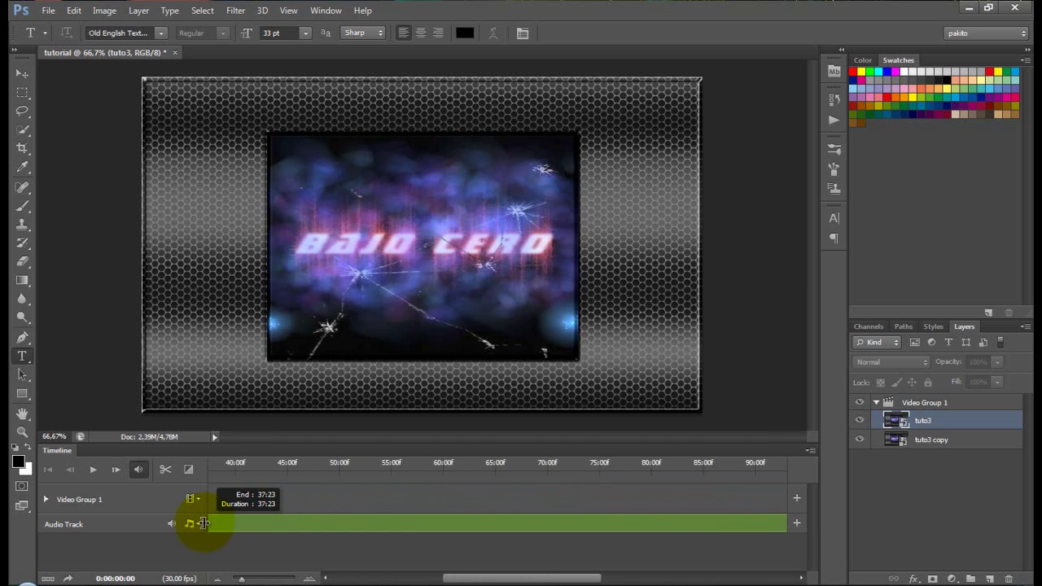
left_click_drag(204, 523, 354, 526)
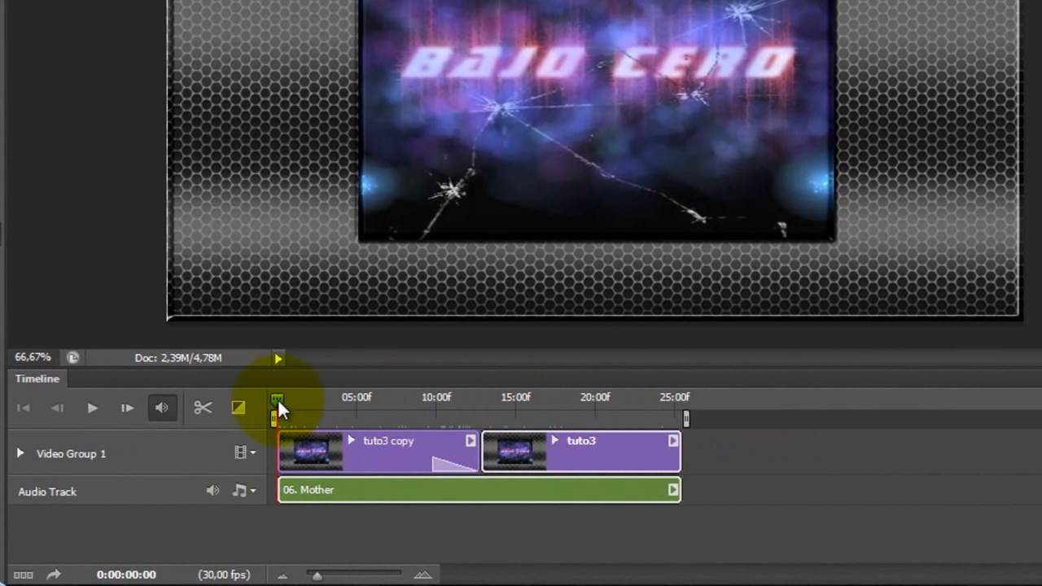
- Scrub through the sequence to check its final frames, then back toward the start
left_click_drag(277, 398, 708, 407)
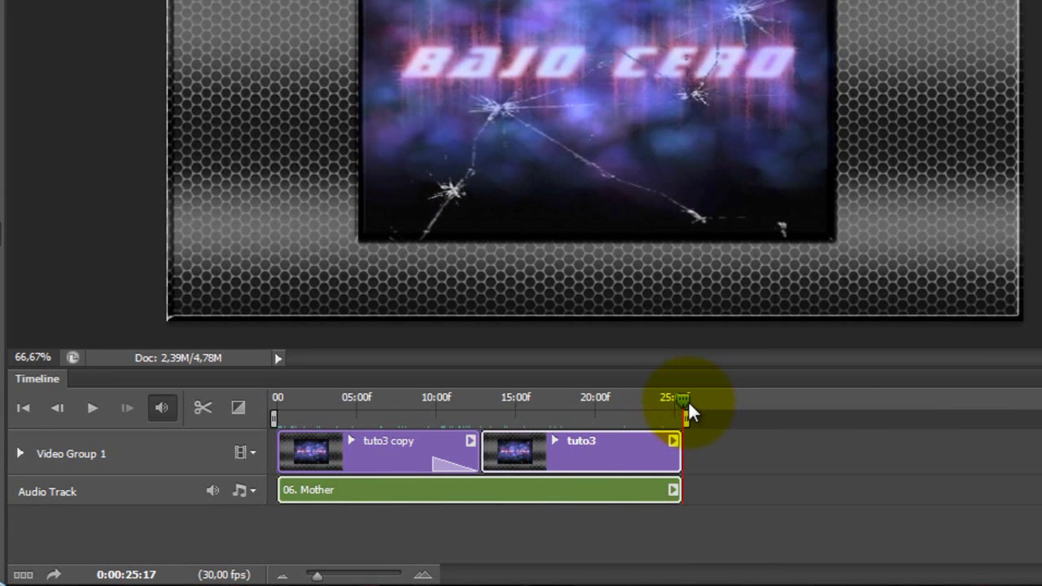
left_click_drag(684, 397, 680, 397)
left_click_drag(515, 399, 277, 399)
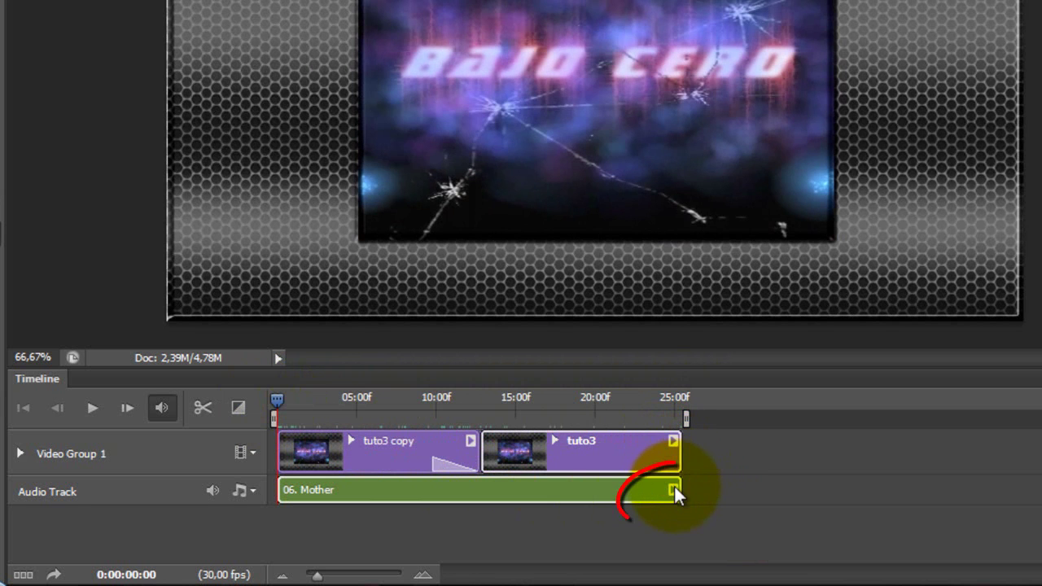
- Set Fade Out to 3 s in the '06. Mother' clip's audio settings
left_click(673, 489)
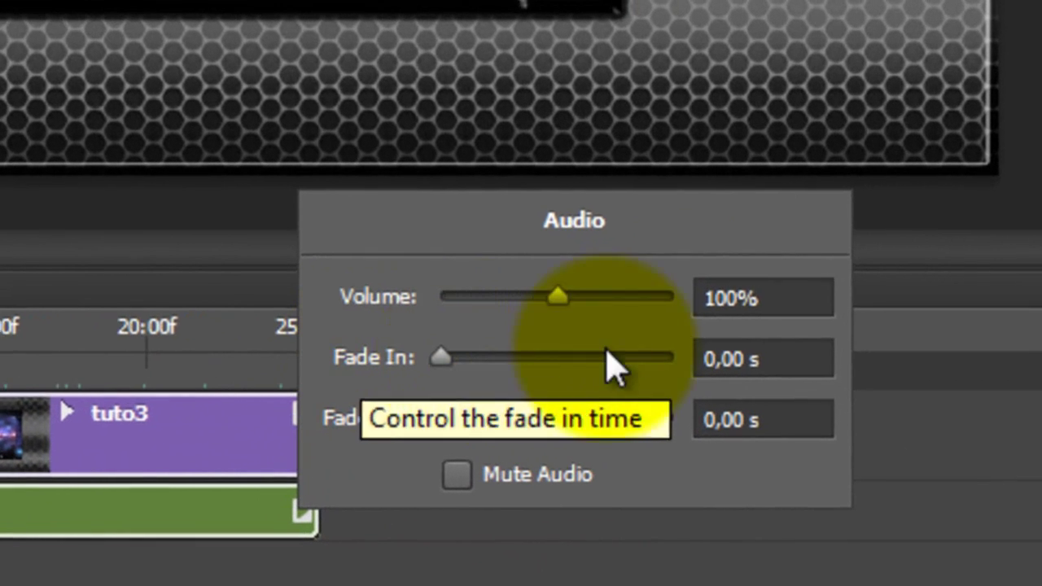
mouse_move(555, 295)
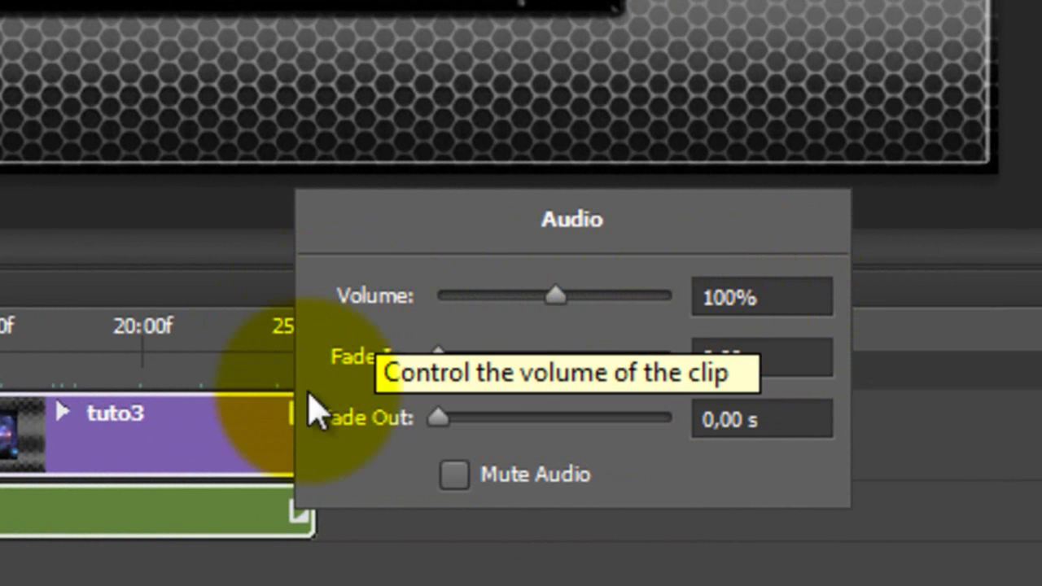
left_click_drag(433, 419, 449, 420)
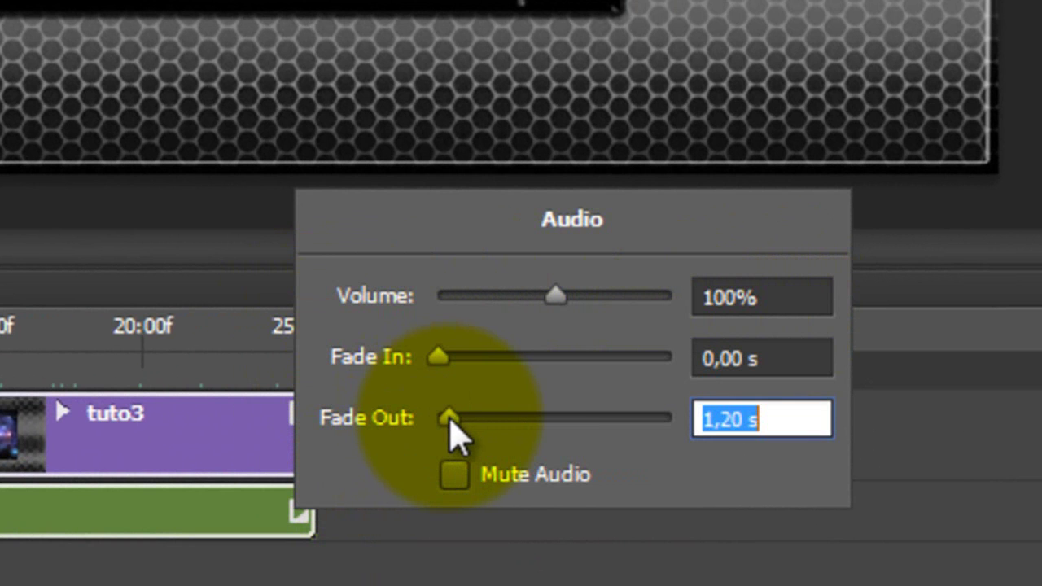
type("3")
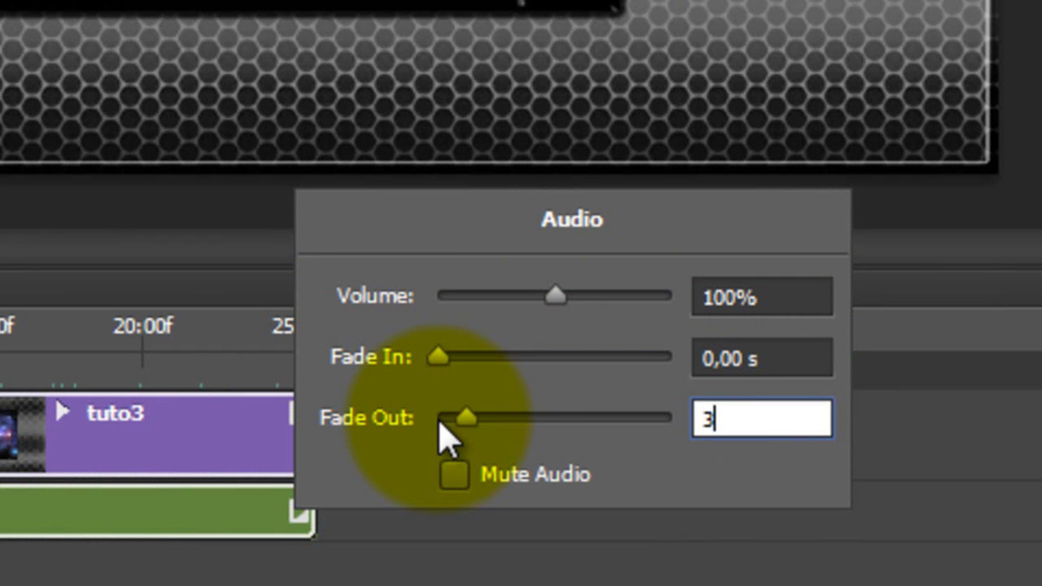
left_click(633, 566)
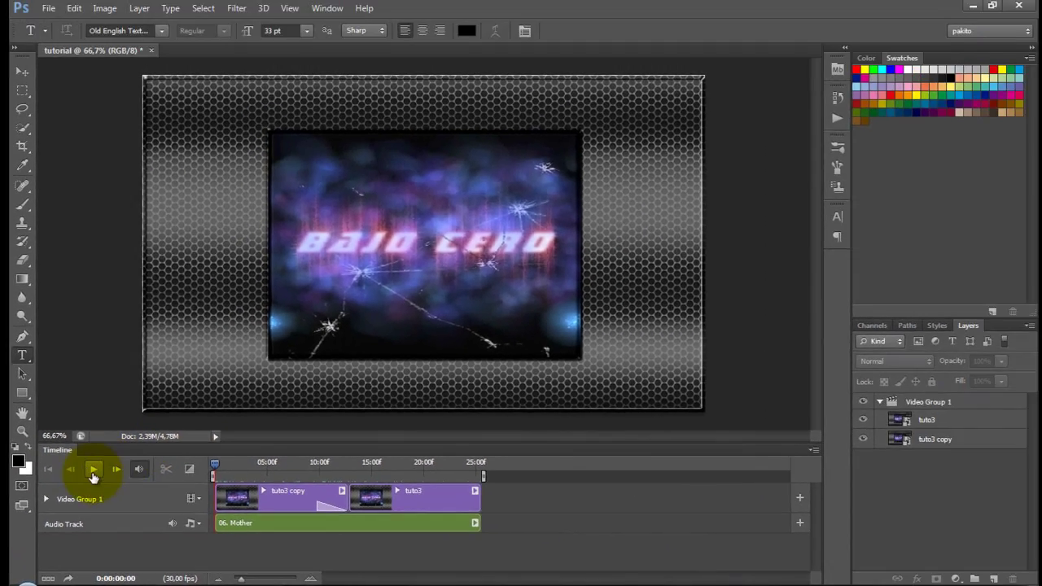
- Play back the whole sequence, then bring up the File menu's export options
left_click(93, 472)
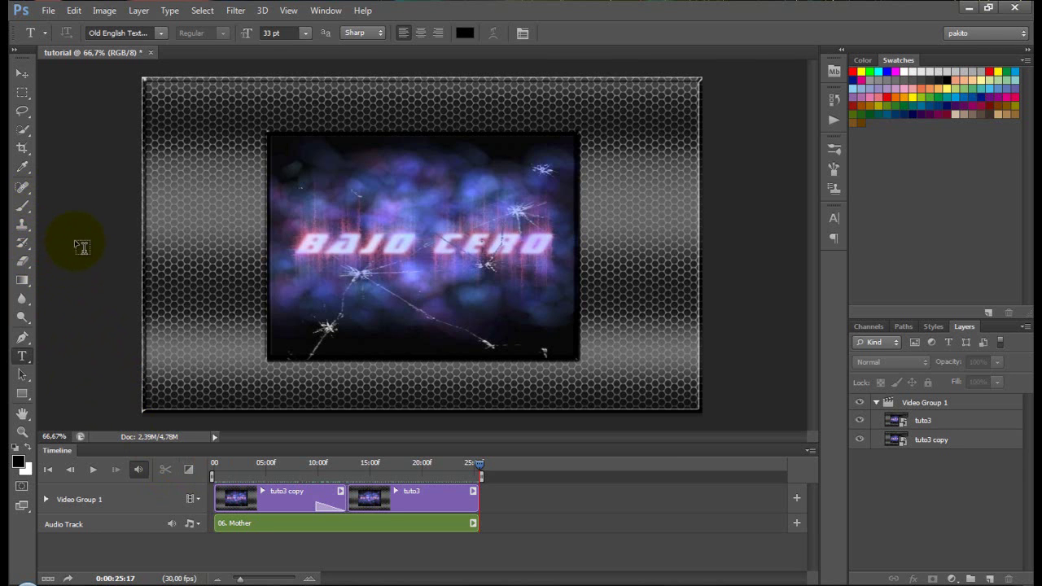
left_click(46, 14)
mouse_move(63, 276)
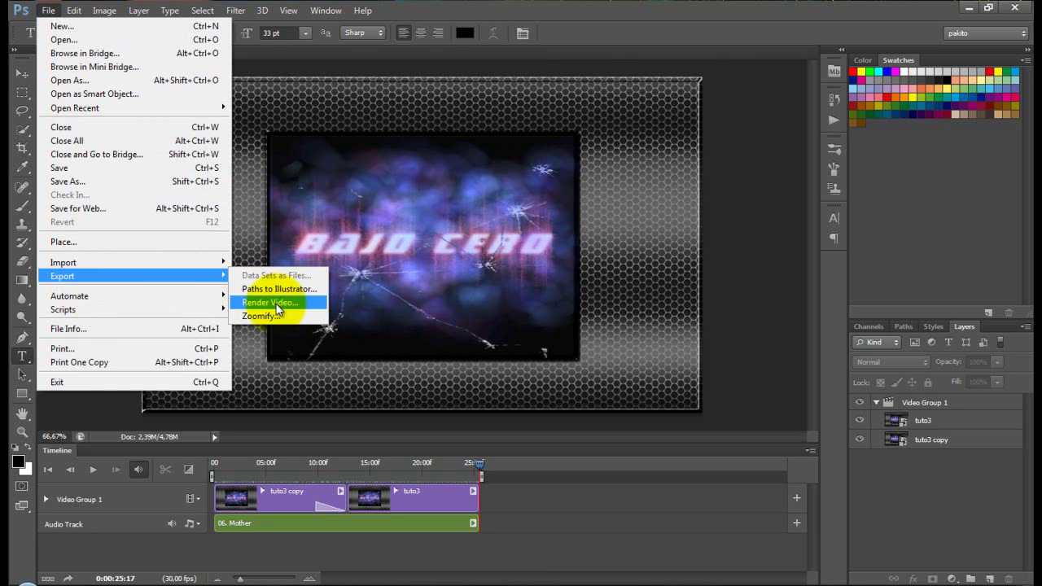
- Render all frames to tutorial.mp4 as H.264 High Quality at 1180 × 708
left_click(277, 305)
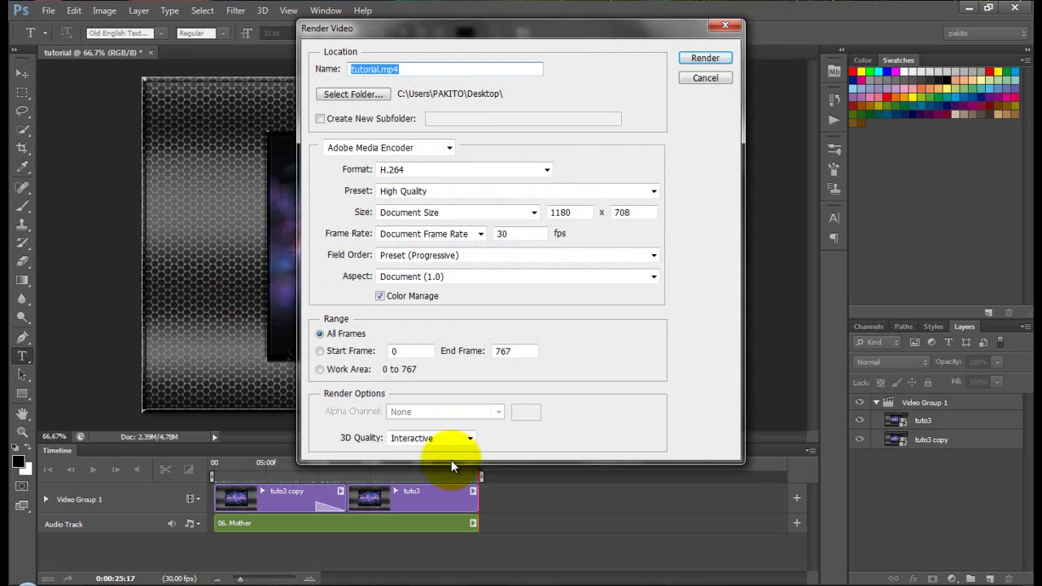
left_click(702, 80)
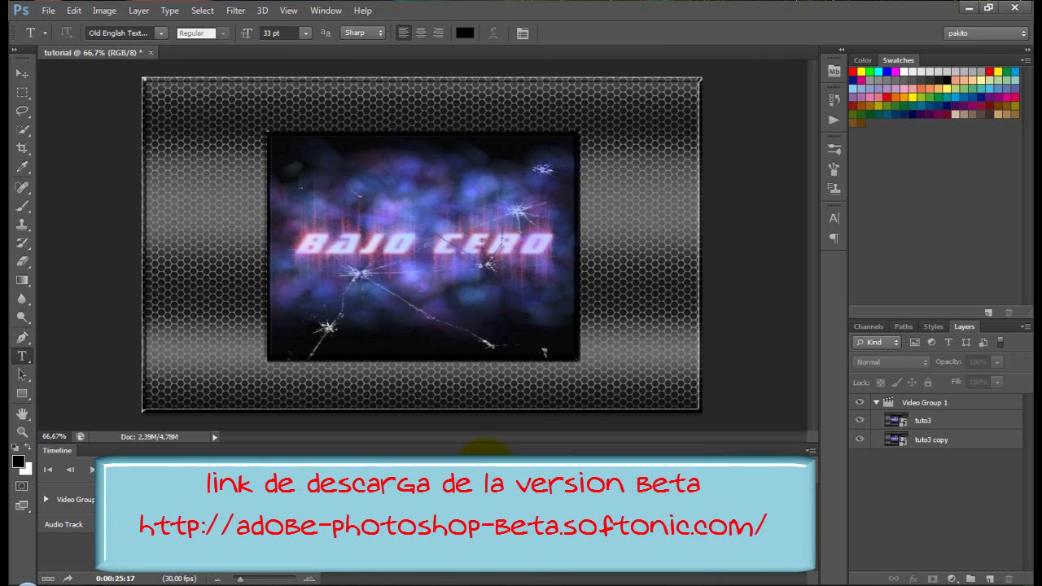
left_click_drag(480, 449, 196, 450)
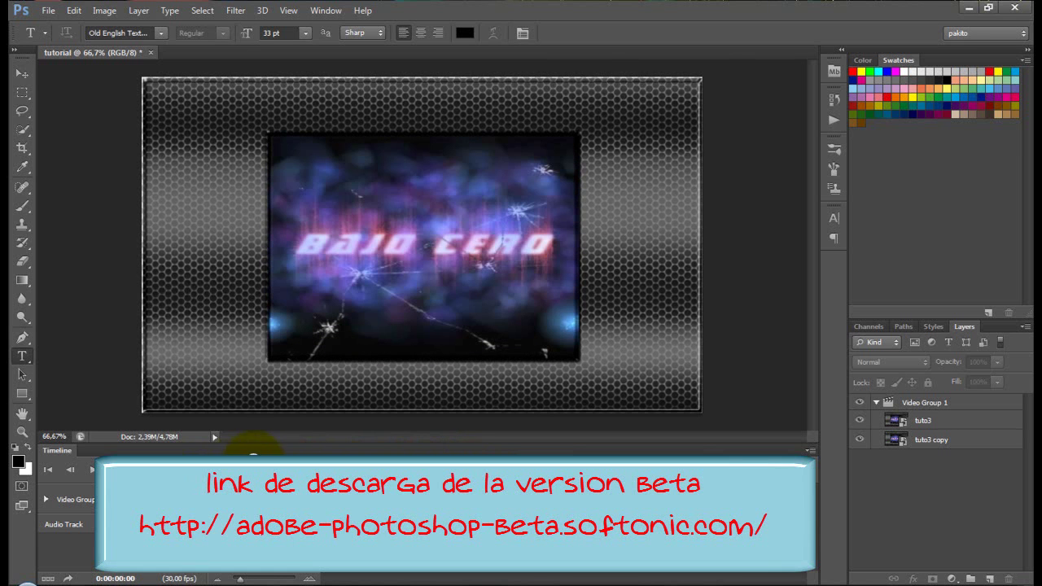